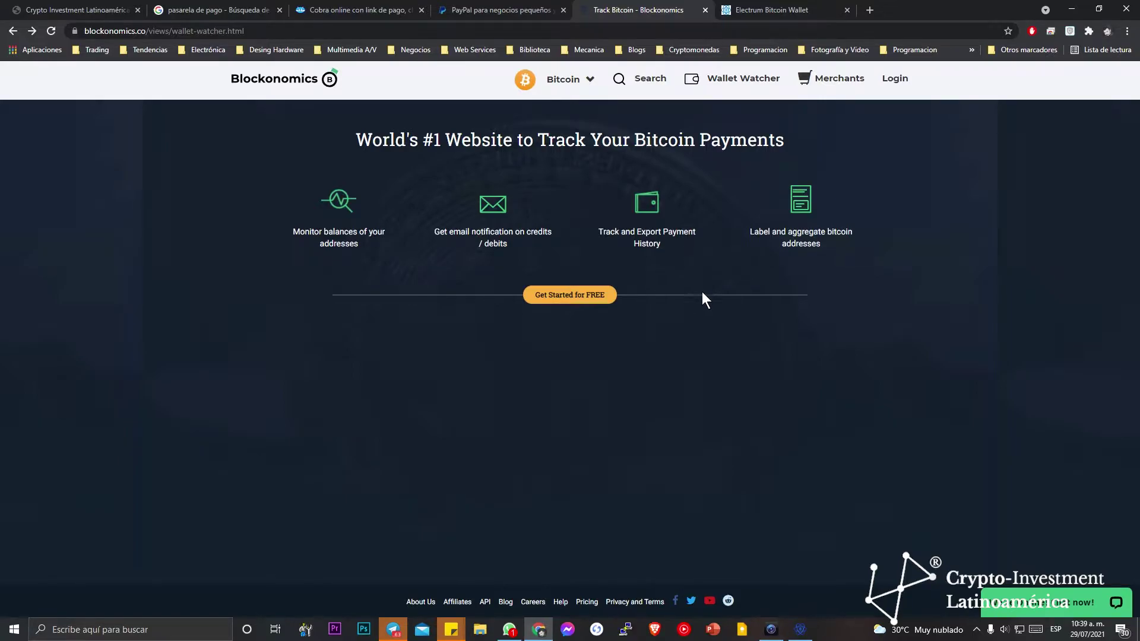
# Show the other supported cryptocurrencies on the Wallet Watcher page.
pyautogui.click(581, 83)
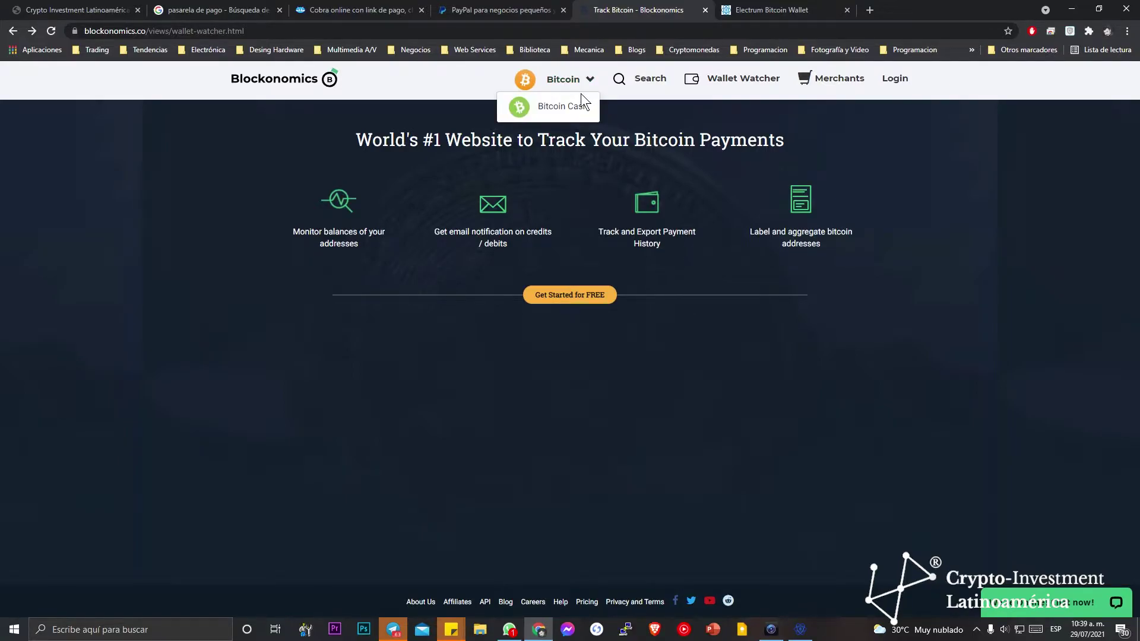
# Close the cryptocurrency list, log in with the saved credentials and view the History page.
pyautogui.click(327, 393)
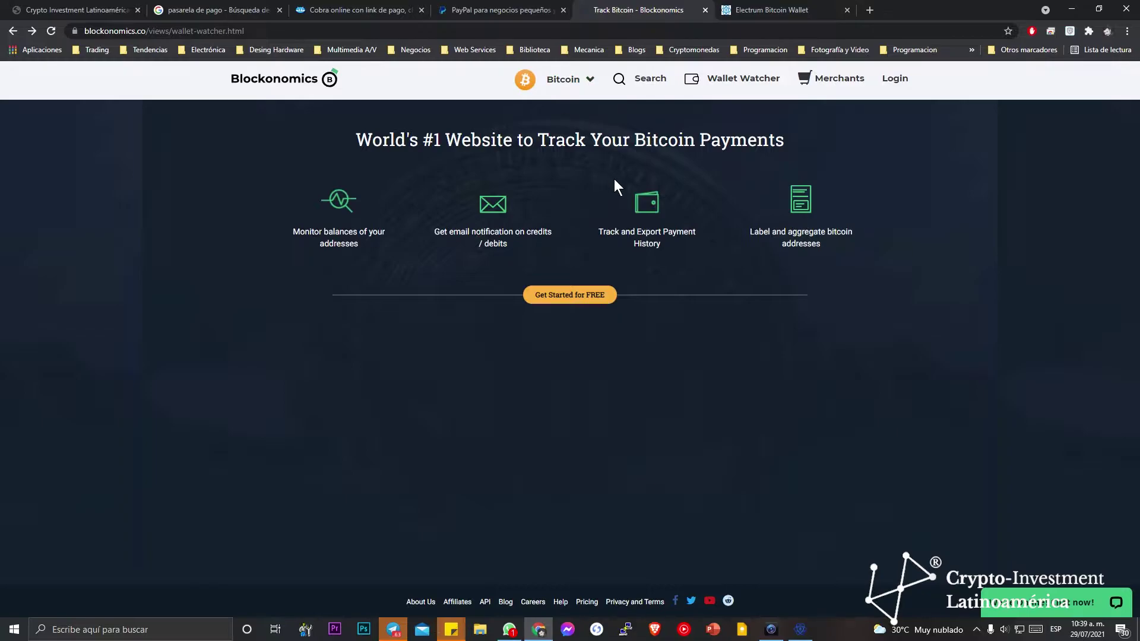
pyautogui.click(894, 78)
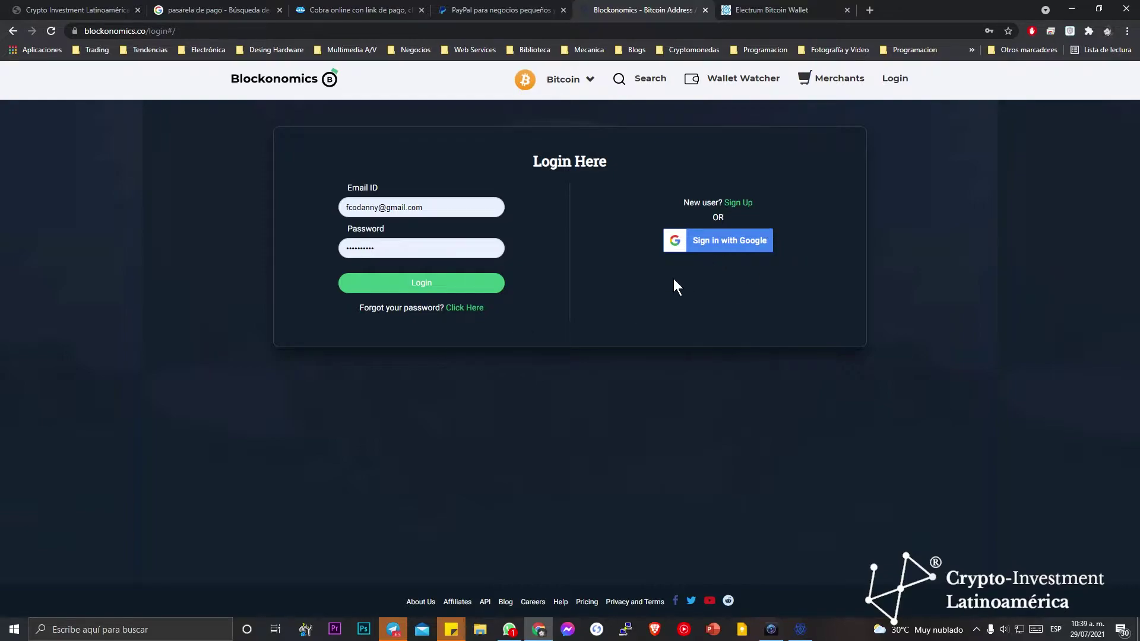
pyautogui.click(494, 292)
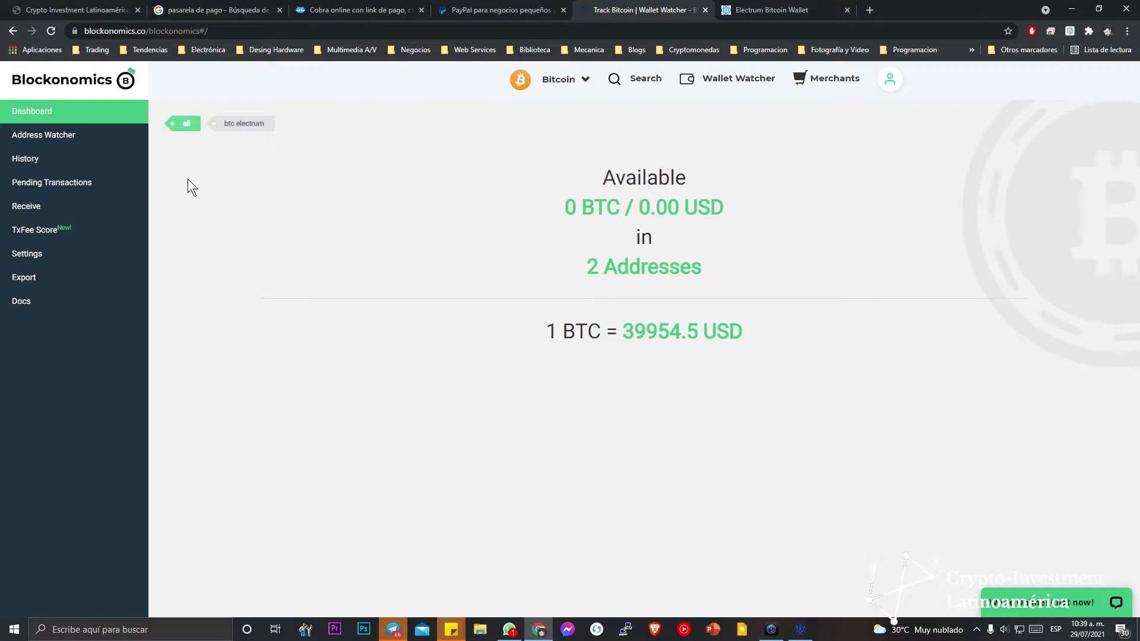
pyautogui.click(102, 155)
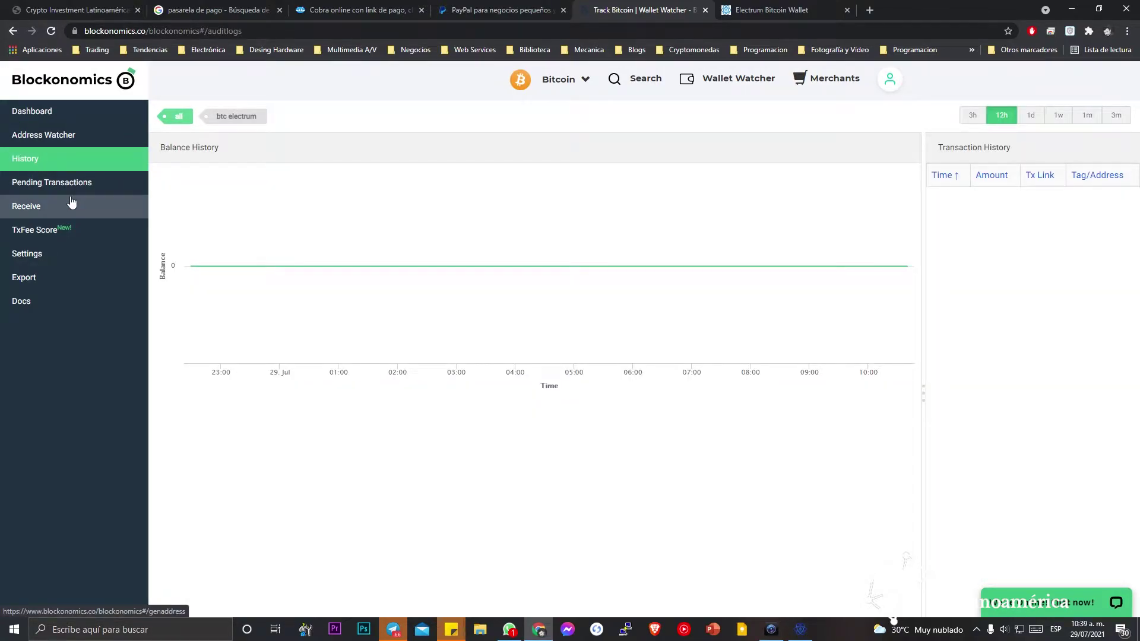
# Keep USD as the display currency in Settings, then open the merchant Stores page.
pyautogui.click(56, 262)
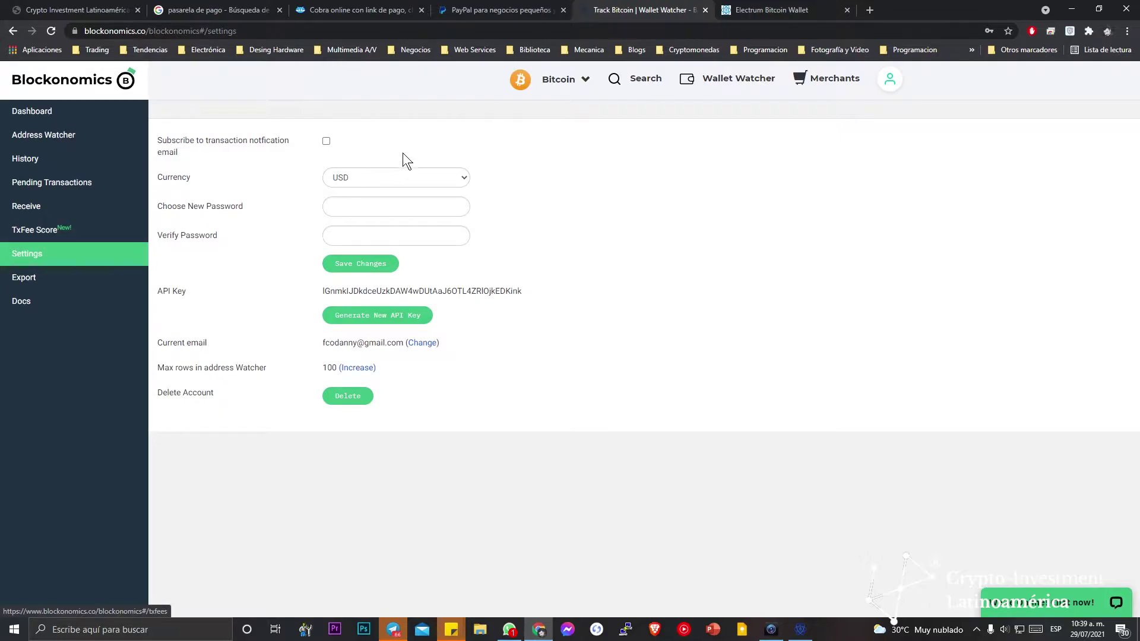
pyautogui.click(433, 176)
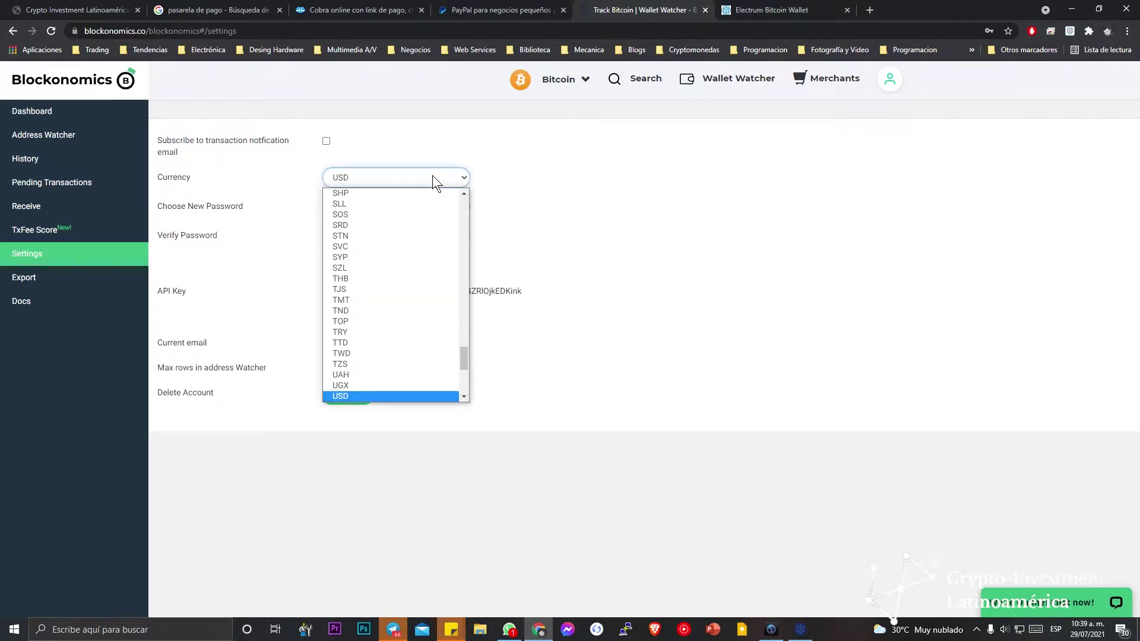
pyautogui.click(417, 139)
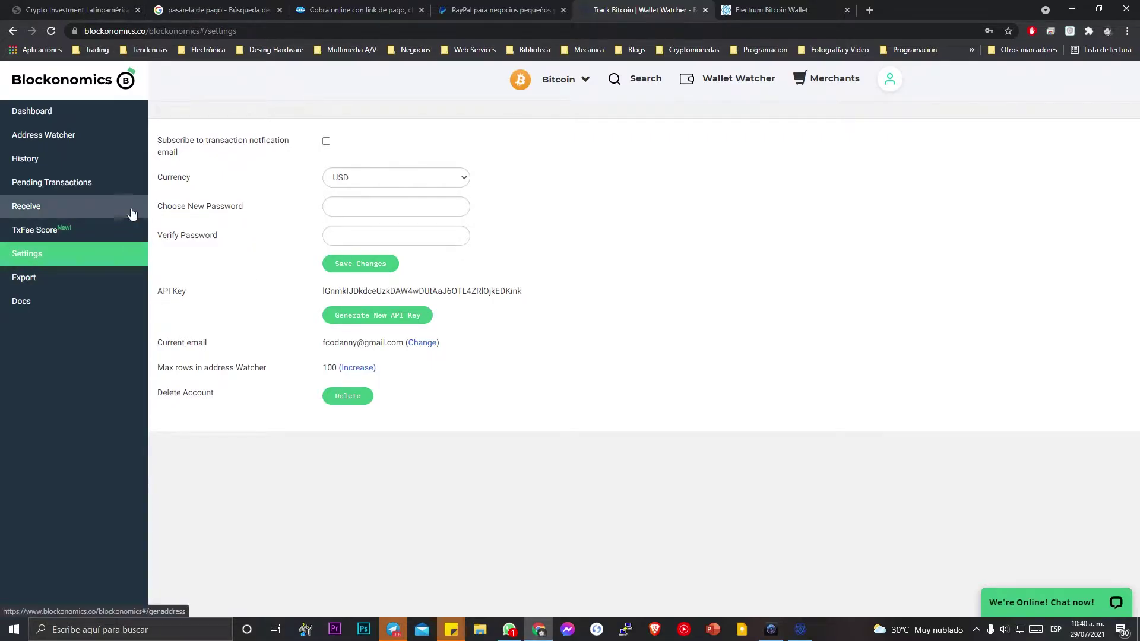
pyautogui.click(820, 79)
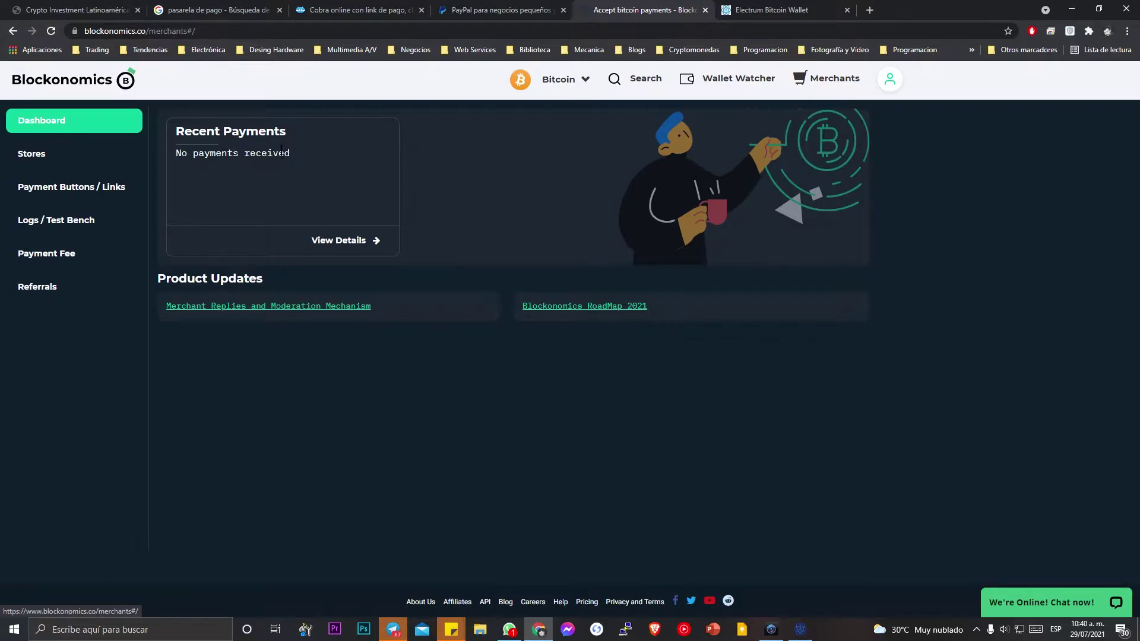
pyautogui.click(73, 159)
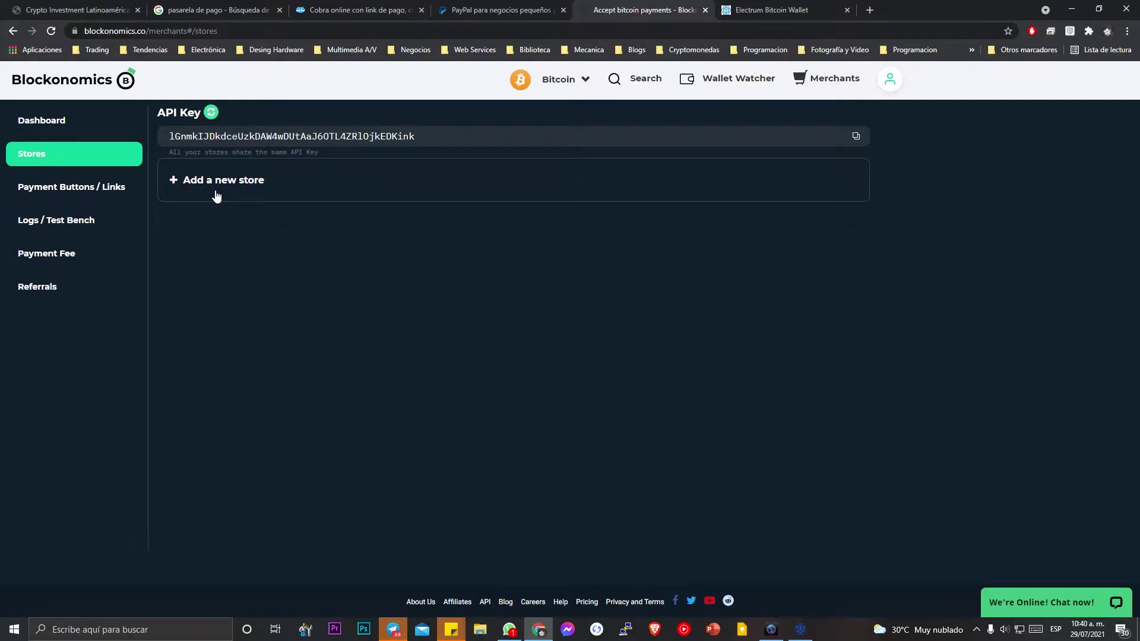
# Open Payment Buttons / Links to view the Electrum xpub wallet settings.
pyautogui.click(91, 197)
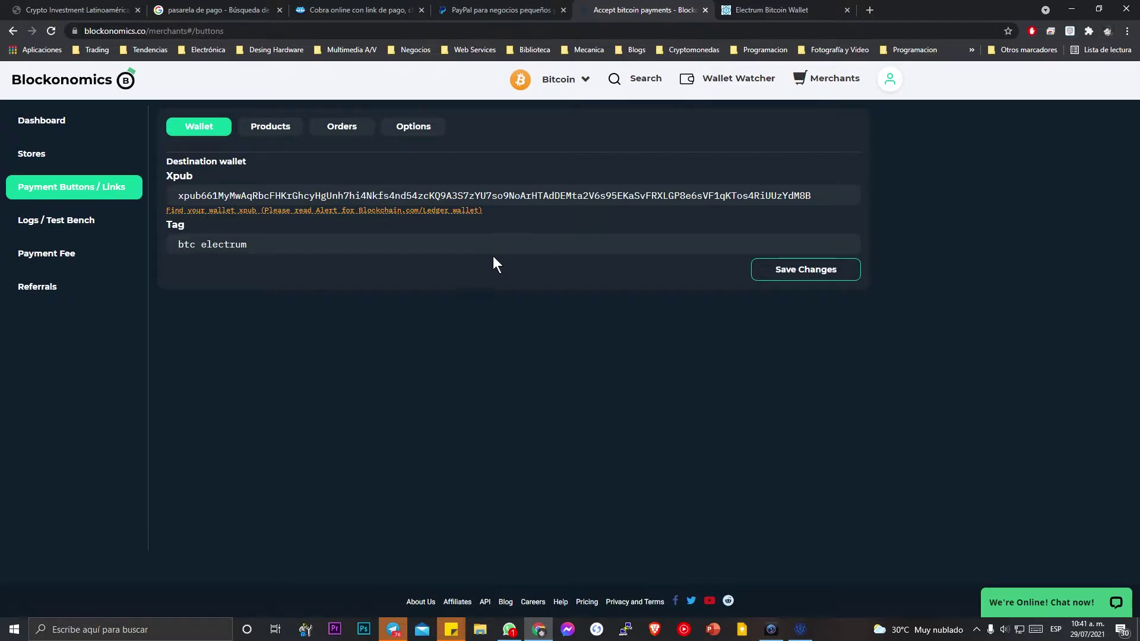
pyautogui.click(150, 176)
# Browse the 'Find your wallet xpub' help and wallet list, then switch to the Electrum tab.
pyautogui.click(313, 195)
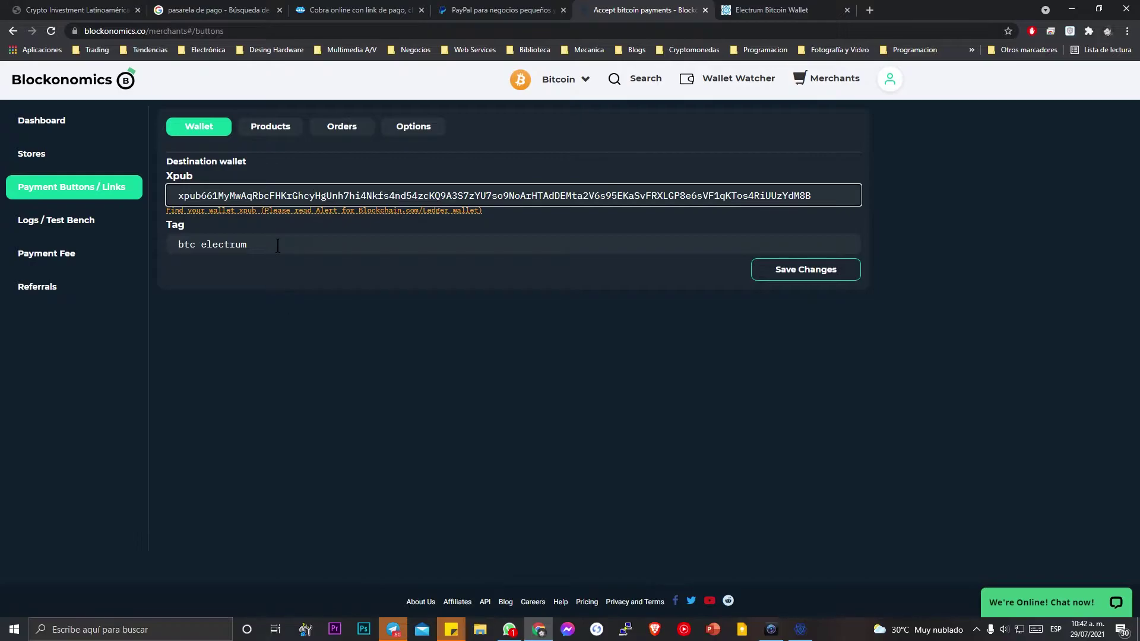
pyautogui.click(220, 211)
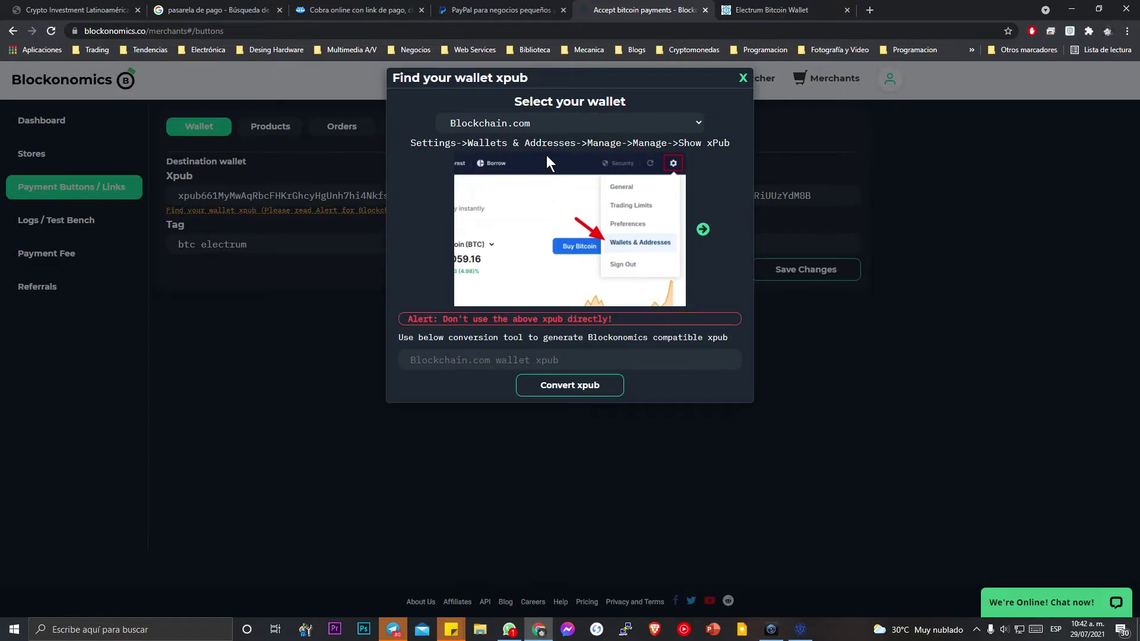
pyautogui.click(559, 127)
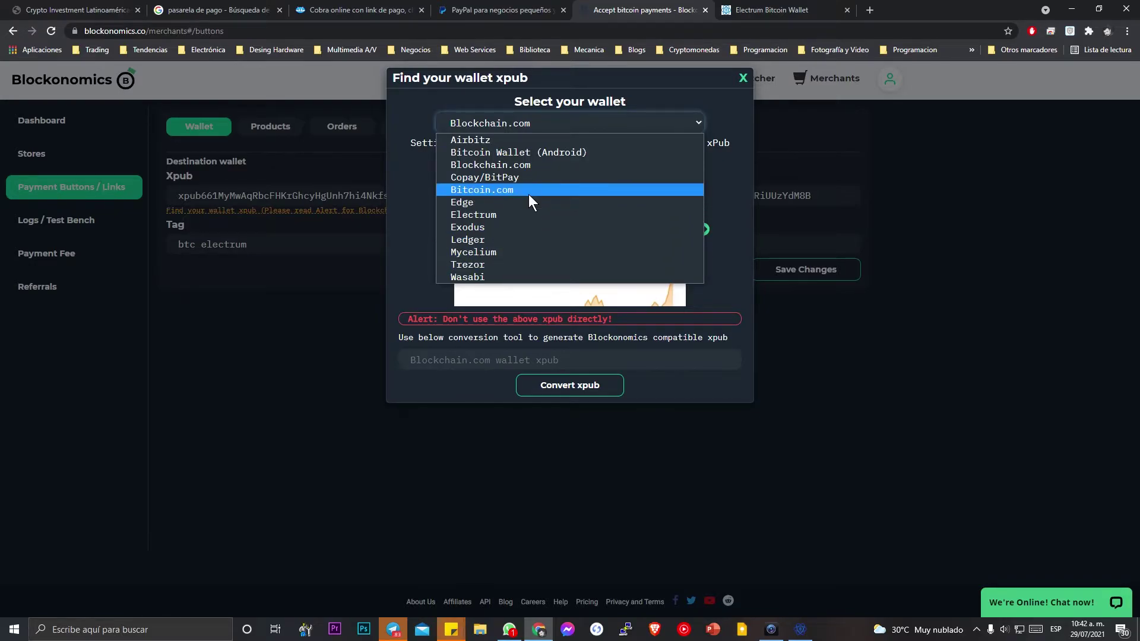
pyautogui.click(745, 133)
pyautogui.click(666, 119)
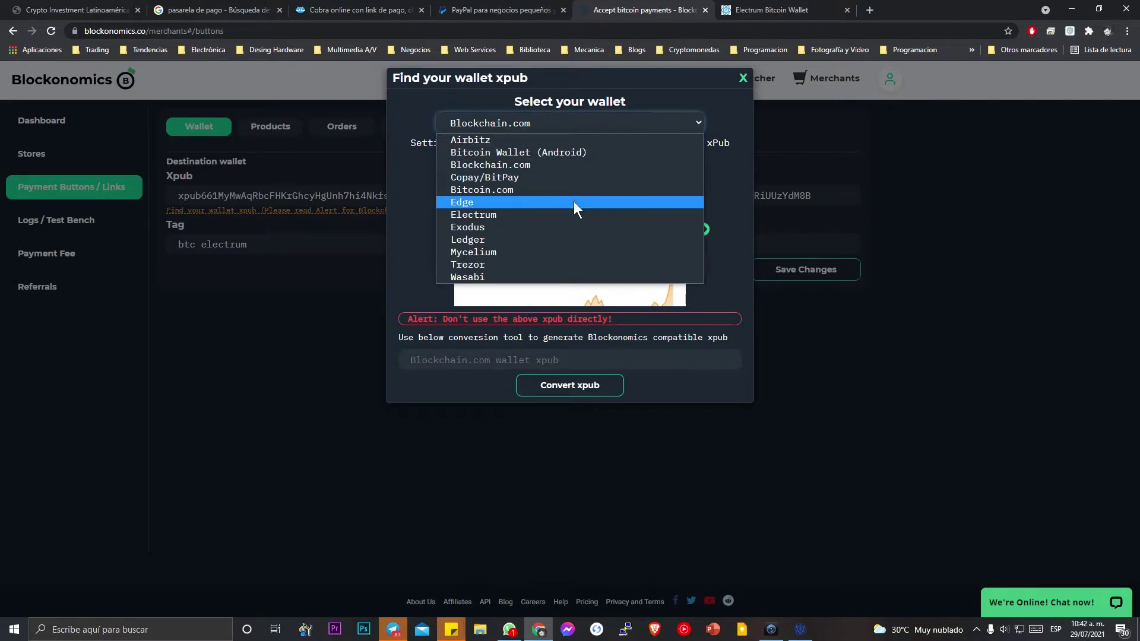
pyautogui.click(744, 79)
pyautogui.click(744, 79)
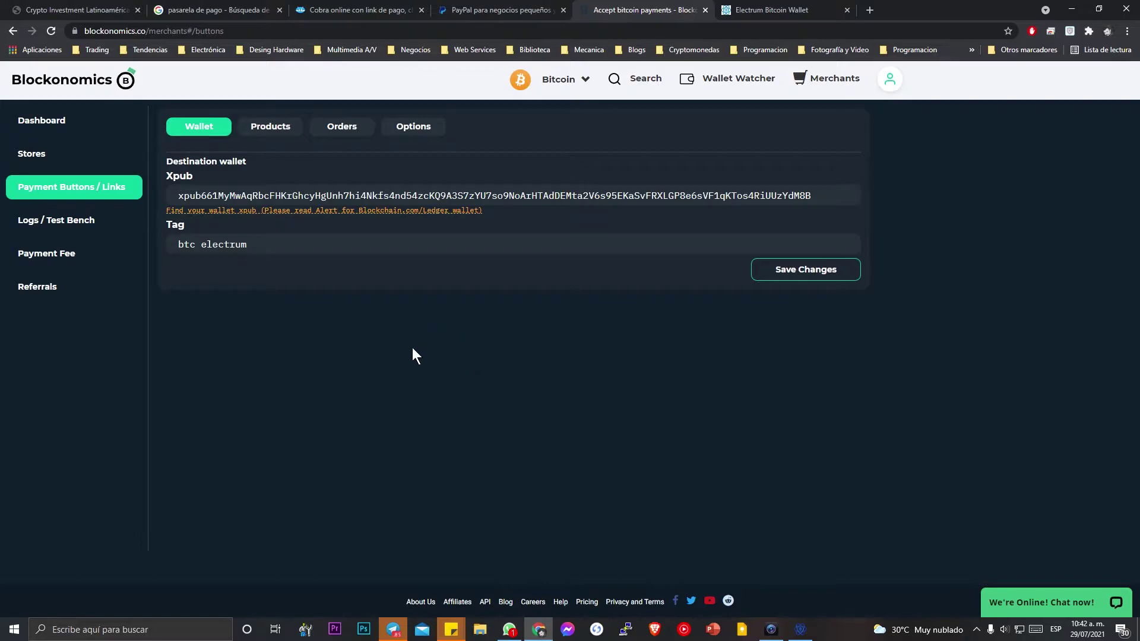
pyautogui.click(783, 10)
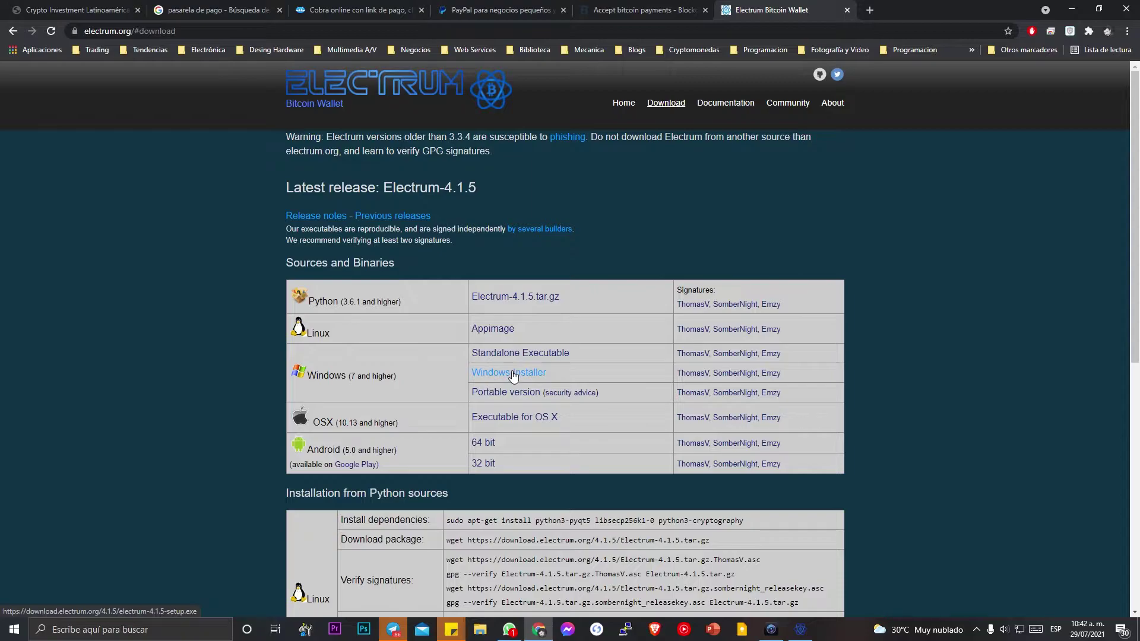
# Unlock Electrum's default_wallet with its password.
pyautogui.click(800, 629)
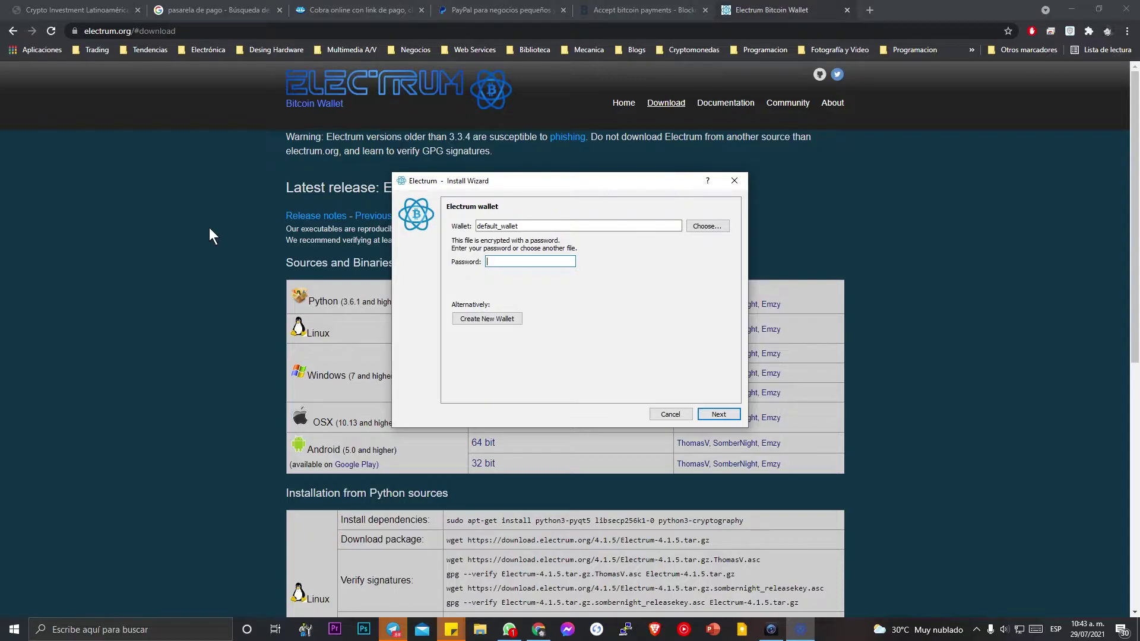
pyautogui.write('**********')
pyautogui.press('Return')
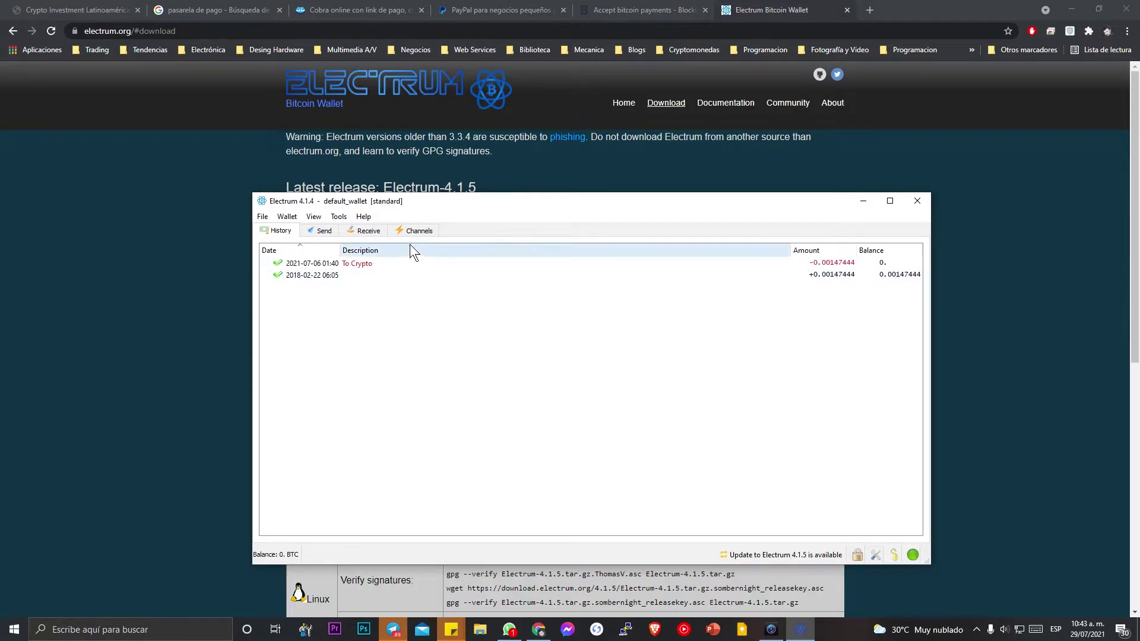
# Show Wallet > Information and select the whole master public key.
pyautogui.click(297, 217)
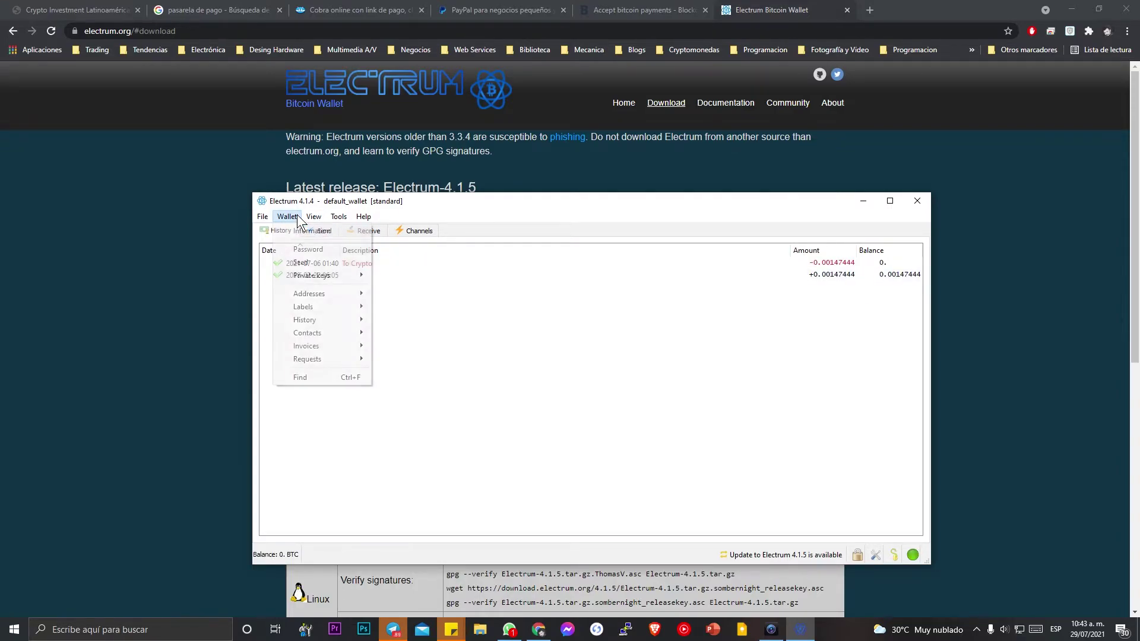
pyautogui.click(291, 231)
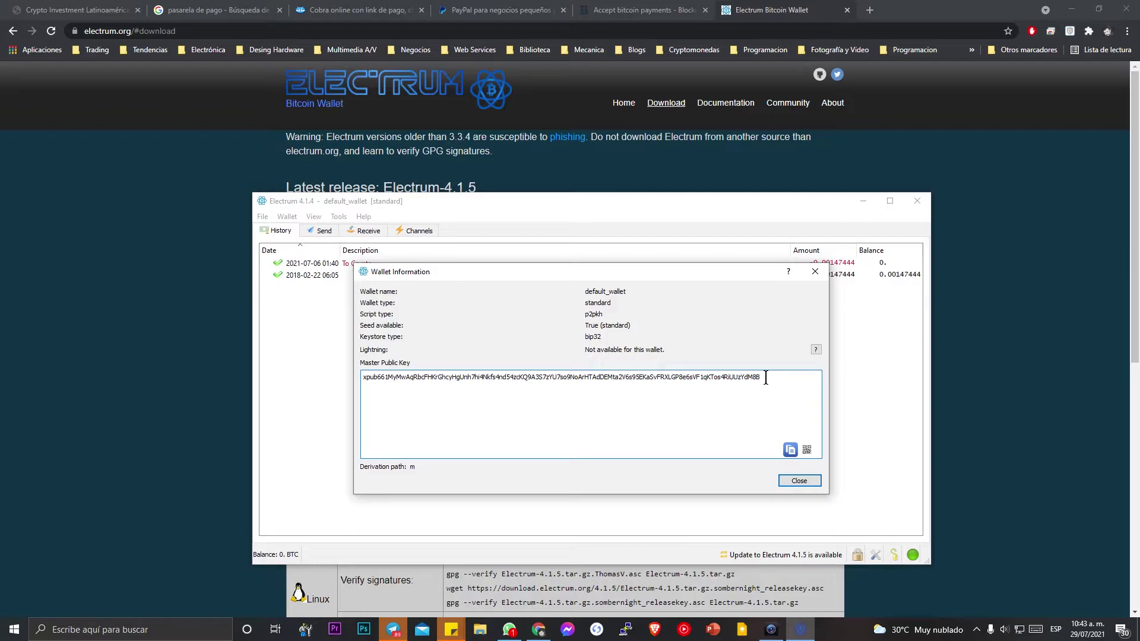
pyautogui.moveTo(752, 378); pyautogui.dragTo(363, 378)
pyautogui.click(492, 380)
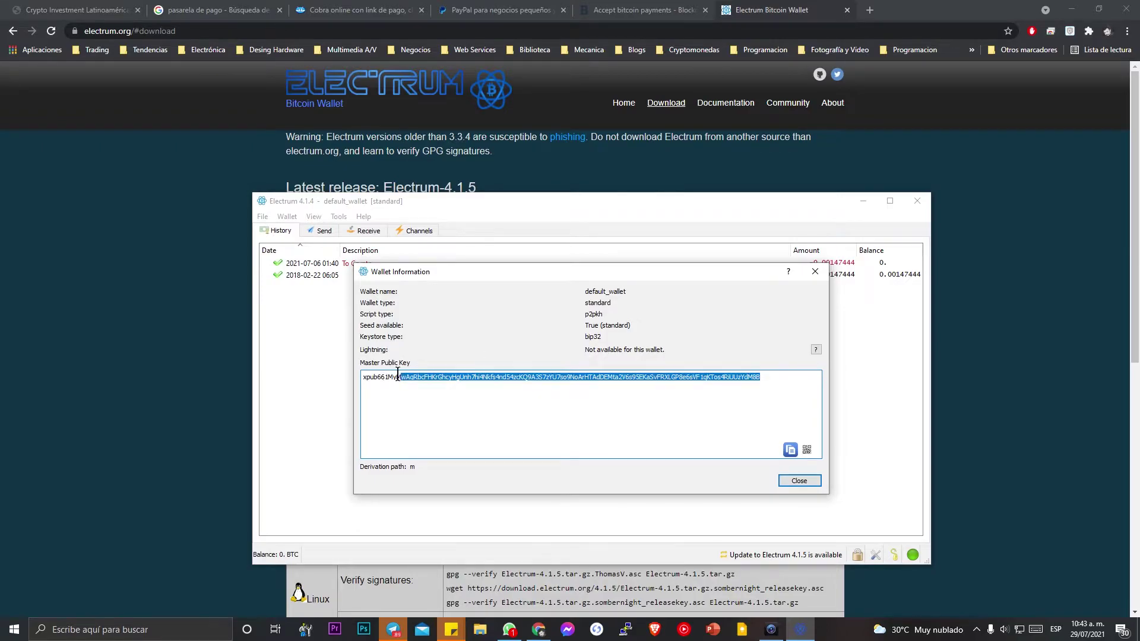
pyautogui.moveTo(760, 378); pyautogui.dragTo(399, 379)
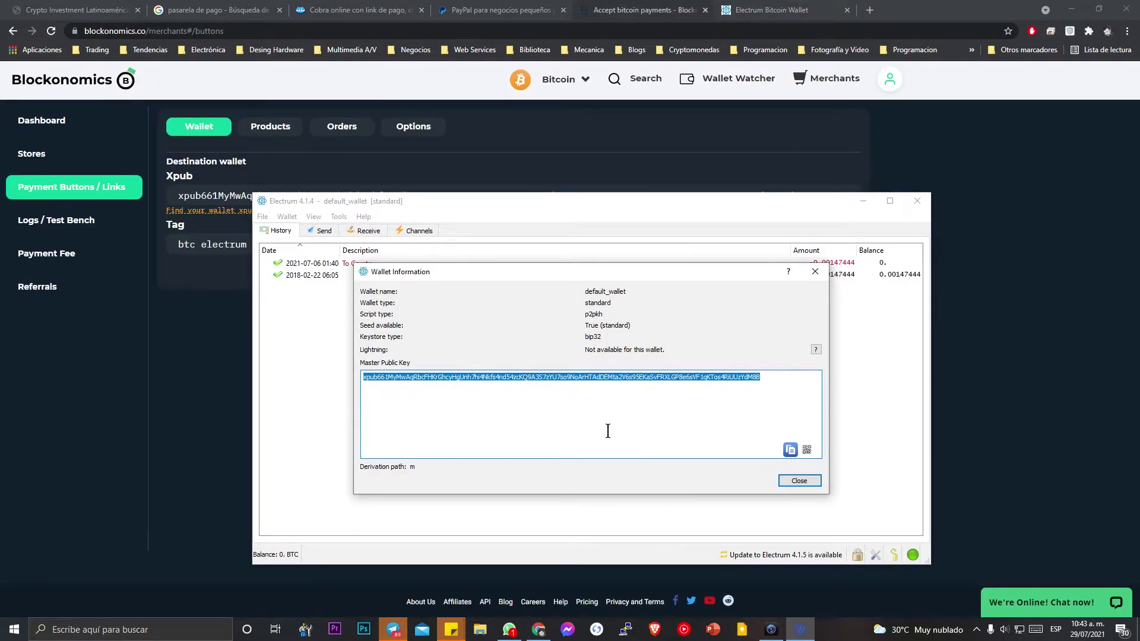
# Paste the master public key into the Xpub field and save the wallet settings.
pyautogui.click(252, 325)
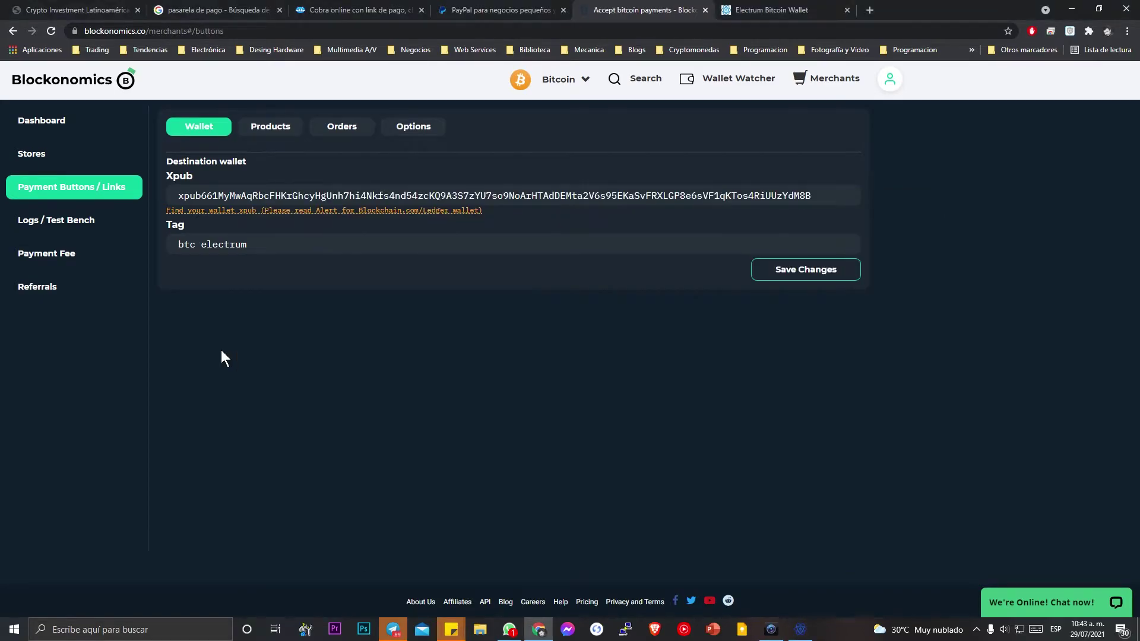
pyautogui.click(525, 197)
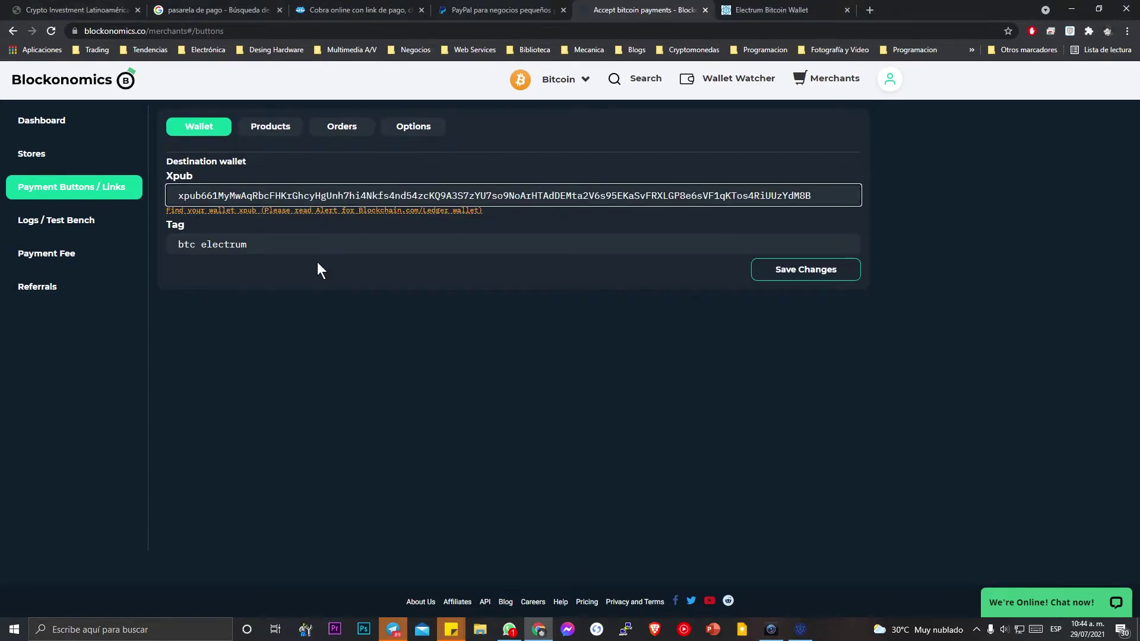
pyautogui.click(762, 278)
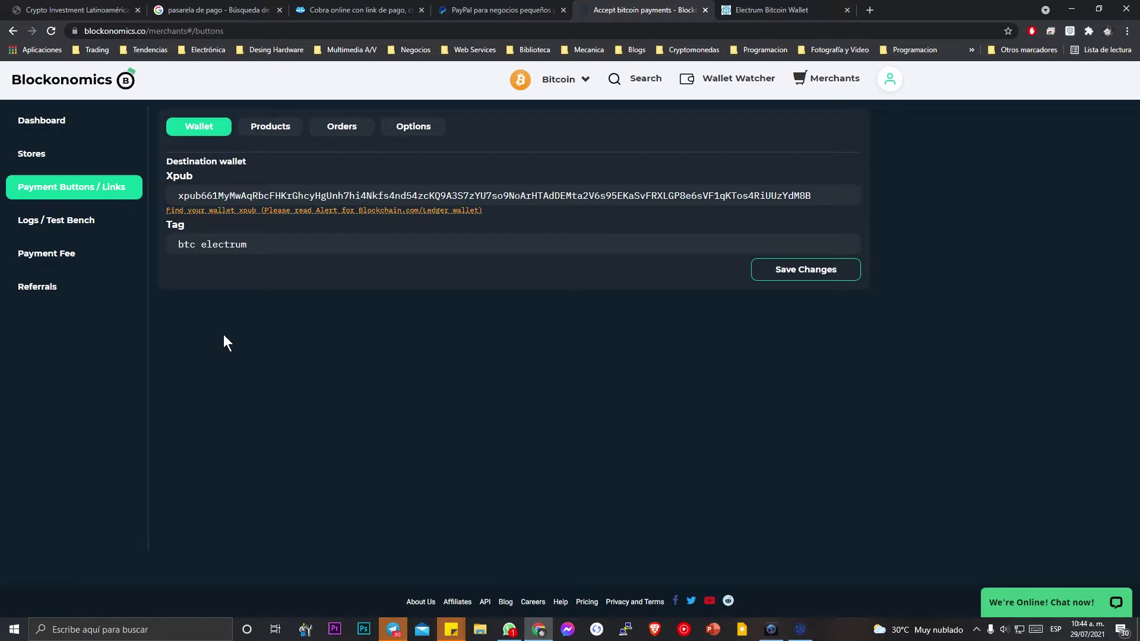
# Close Electrum's wallet information and bring up the blank Product#5 form.
pyautogui.click(800, 629)
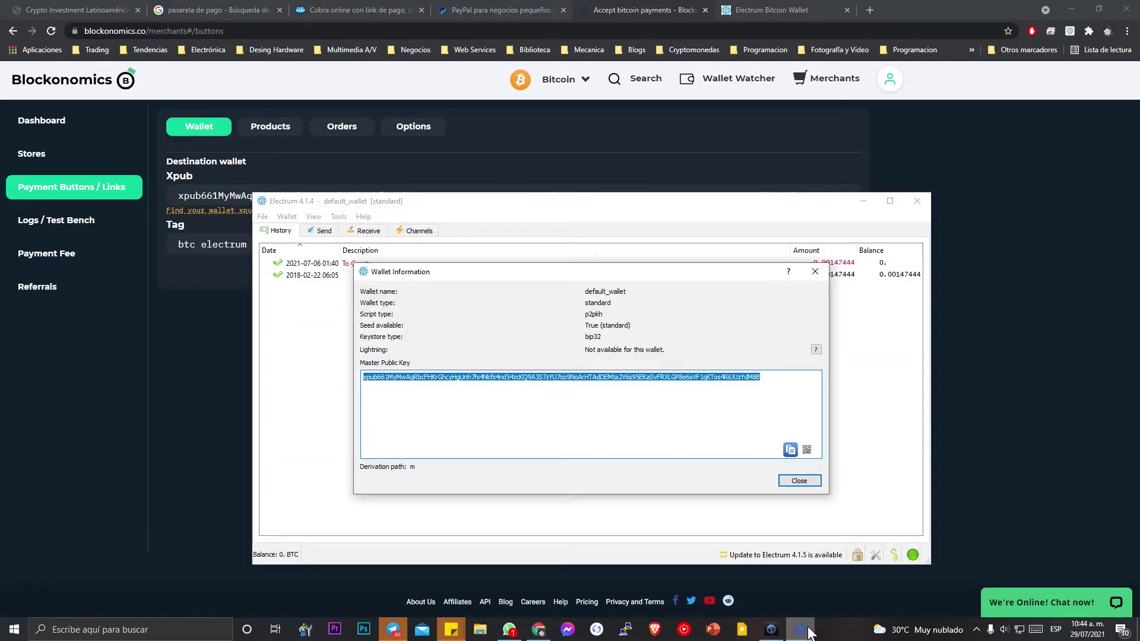
pyautogui.click(796, 483)
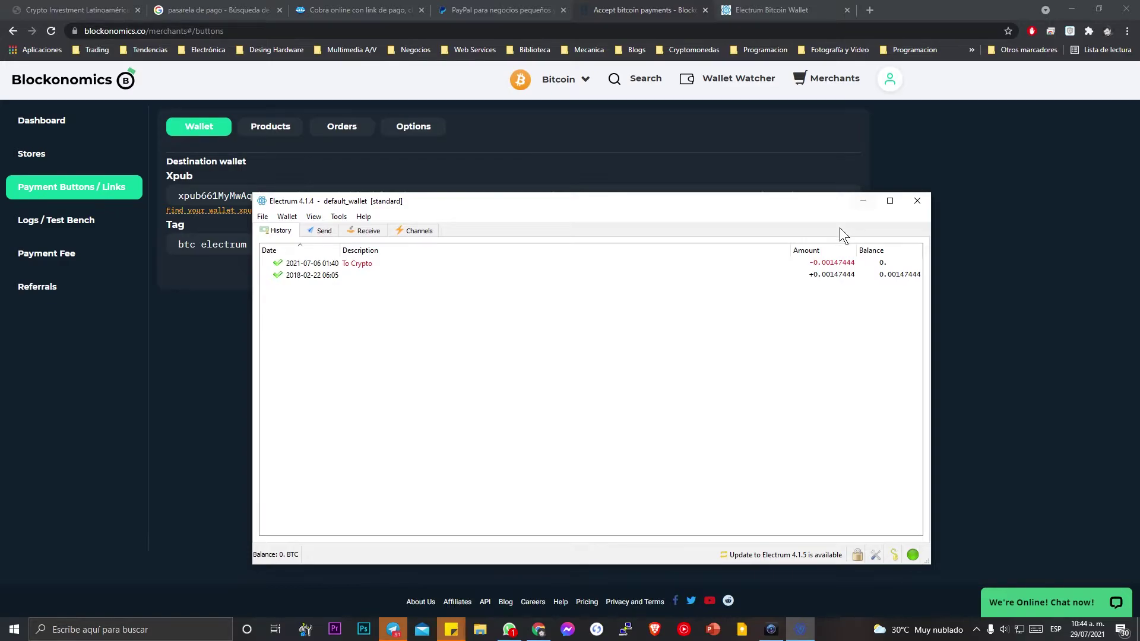
pyautogui.click(864, 201)
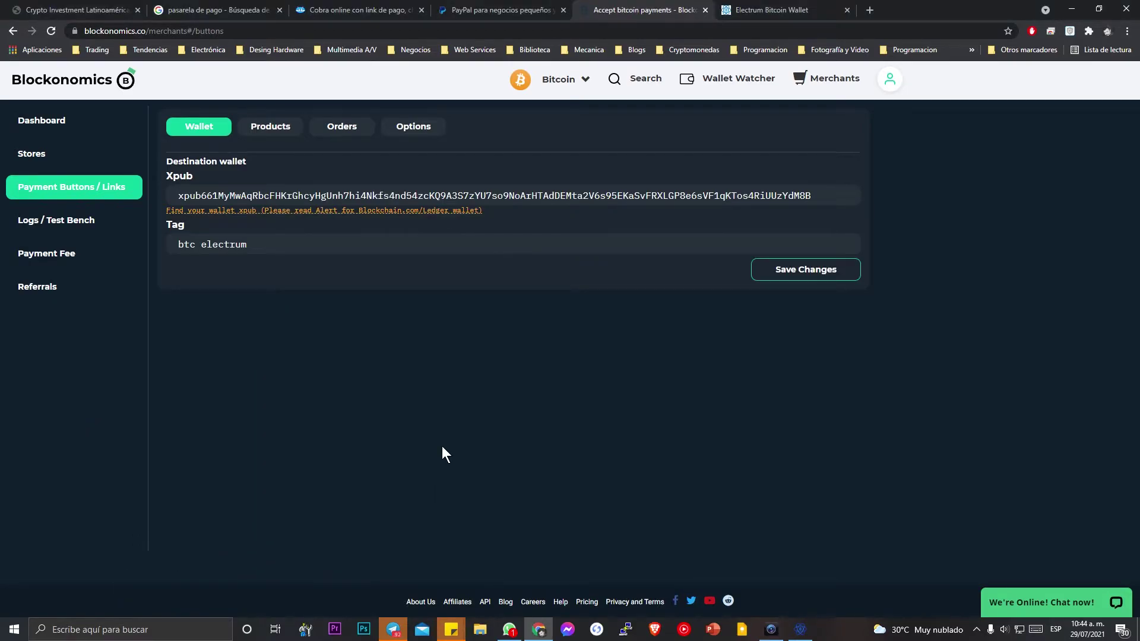
pyautogui.click(270, 126)
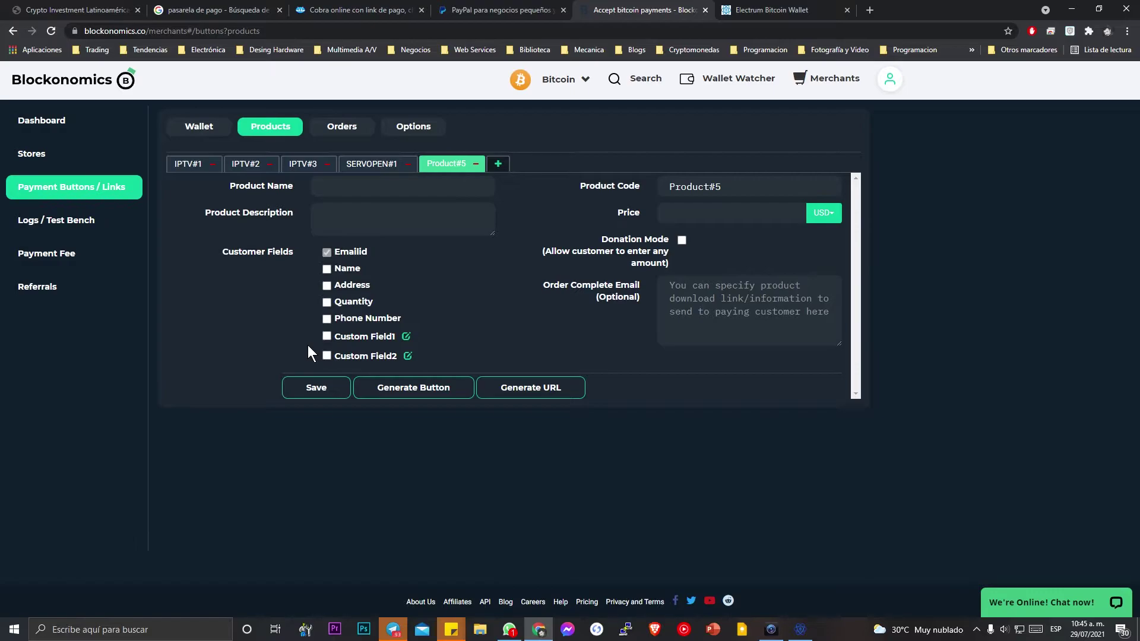
# Name the product 'Consultoria' with description 'Consultoria digital de servicio'.
pyautogui.click(394, 189)
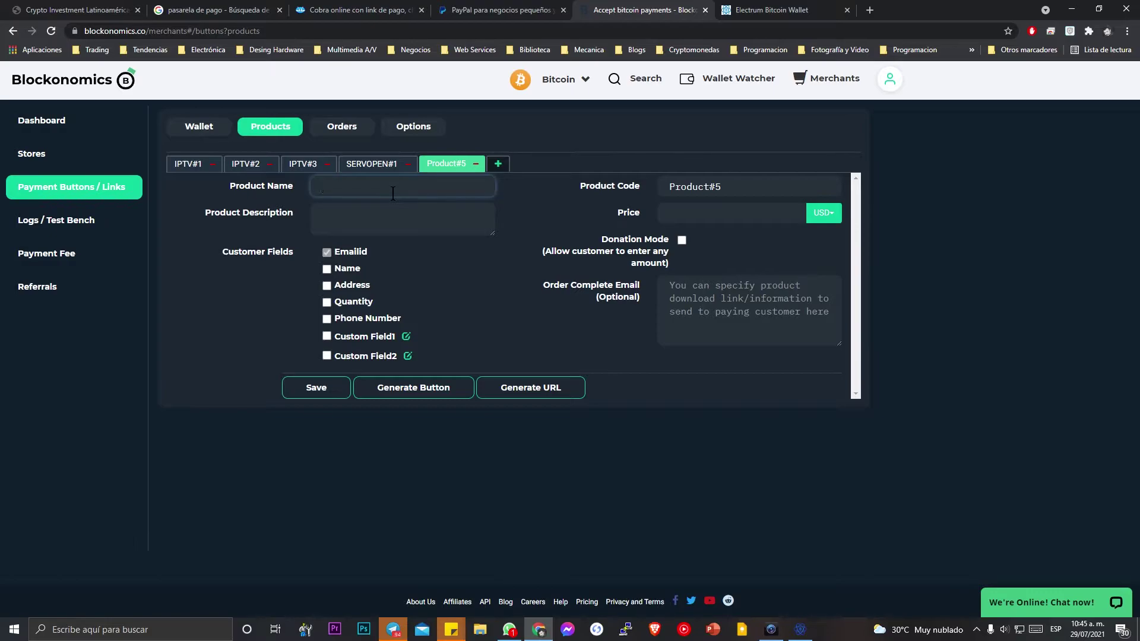
pyautogui.write('Consultoria')
pyautogui.click(349, 212)
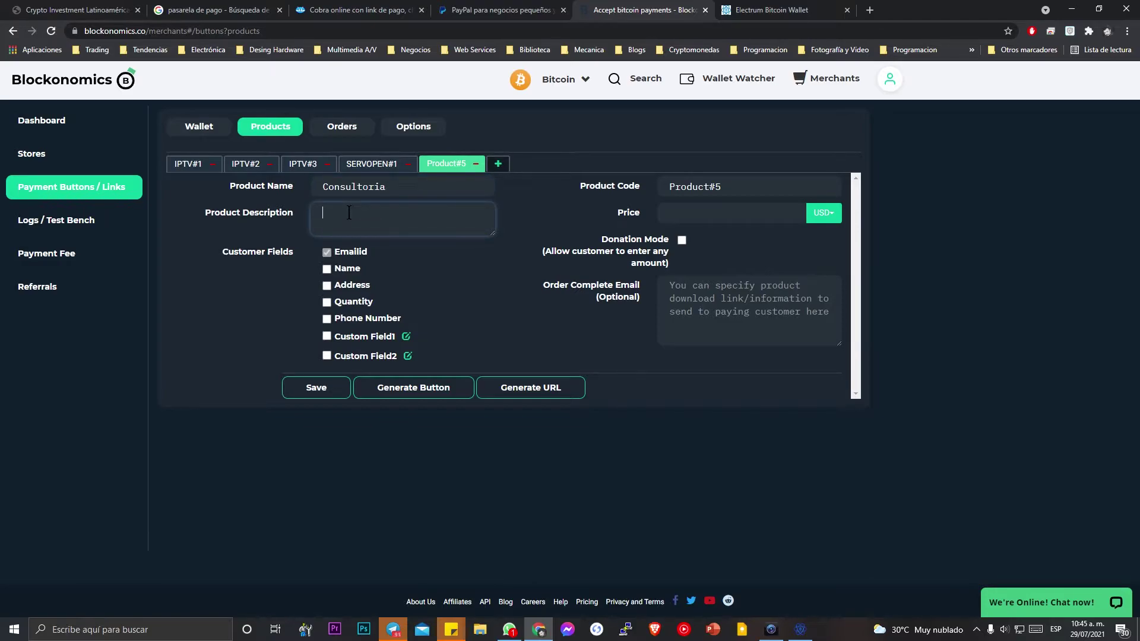
pyautogui.write('Consultoria digital de servicio')
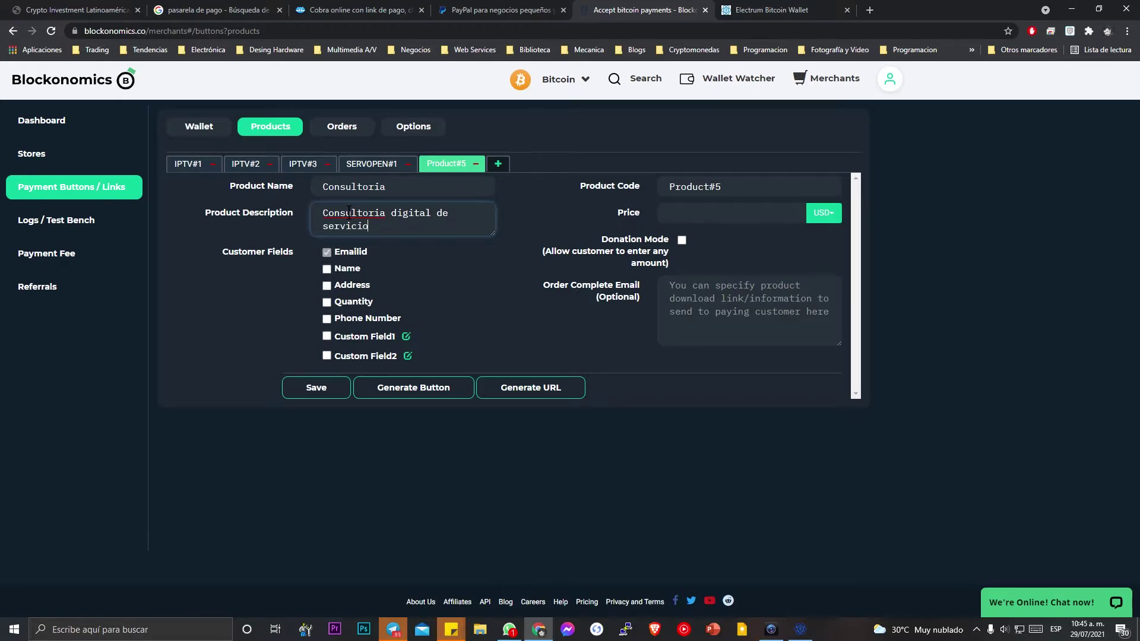
pyautogui.click(402, 274)
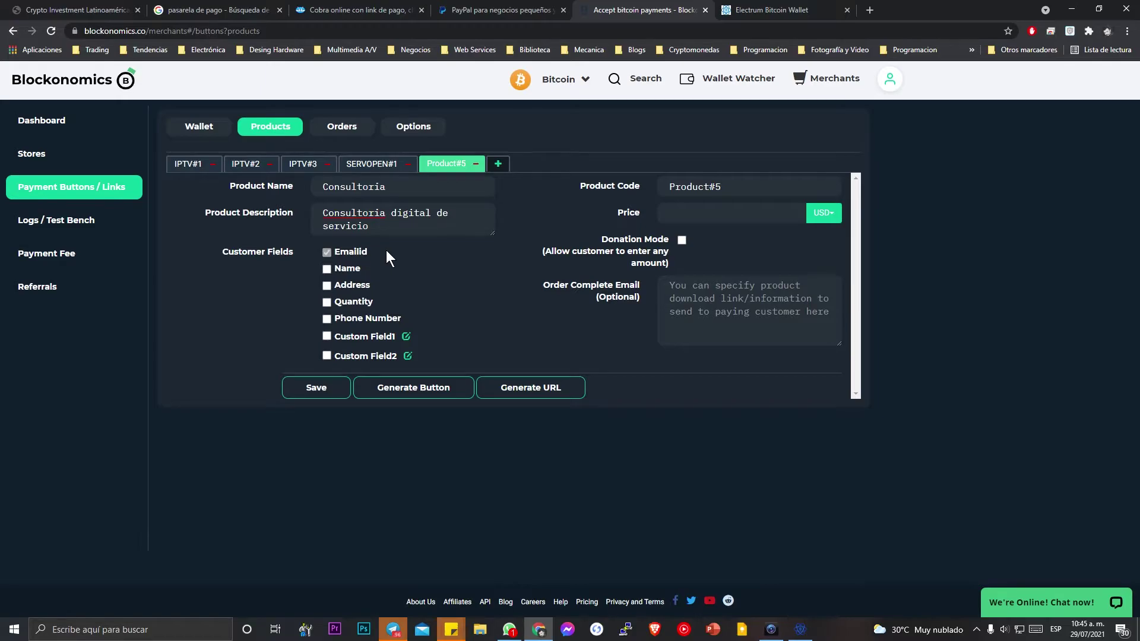
# Require customer Name, Phone Number and a custom field renamed '#Orden'.
pyautogui.moveTo(347, 268); pyautogui.dragTo(341, 270)
pyautogui.click(340, 270)
pyautogui.click(353, 288)
pyautogui.click(356, 291)
pyautogui.click(348, 275)
pyautogui.click(348, 275)
pyautogui.click(373, 325)
pyautogui.click(406, 343)
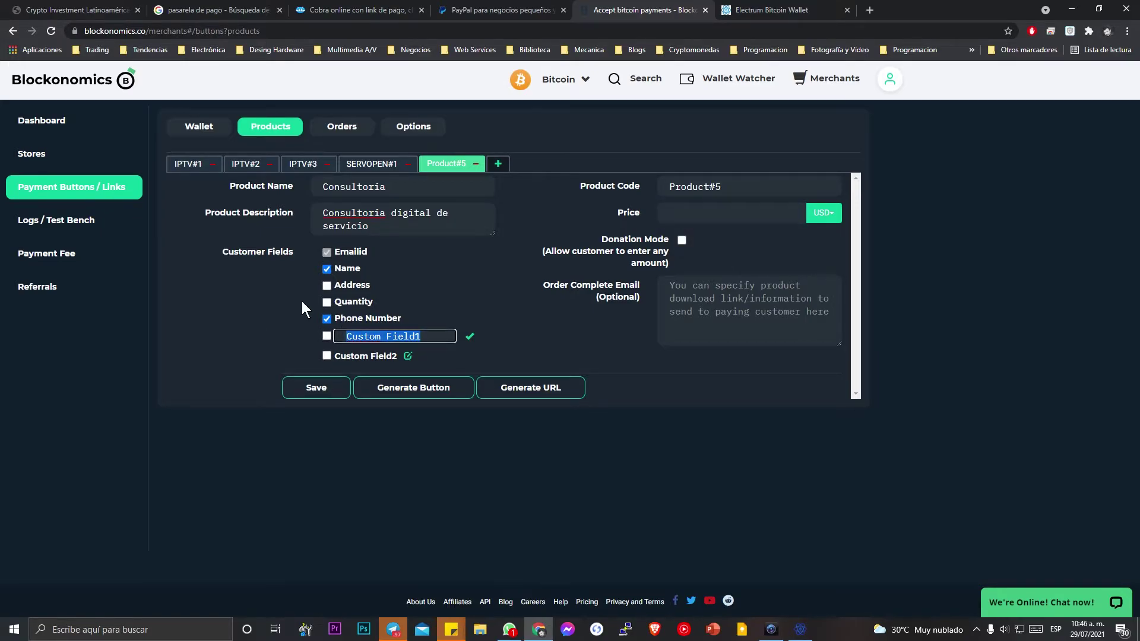
pyautogui.write('#Orden')
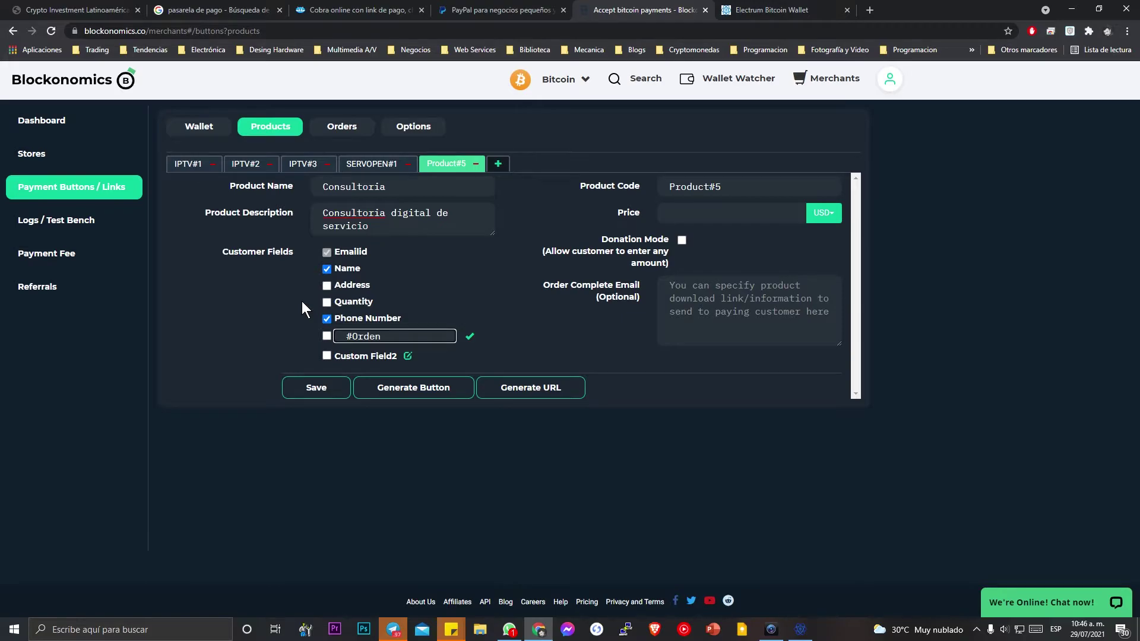
pyautogui.click(327, 336)
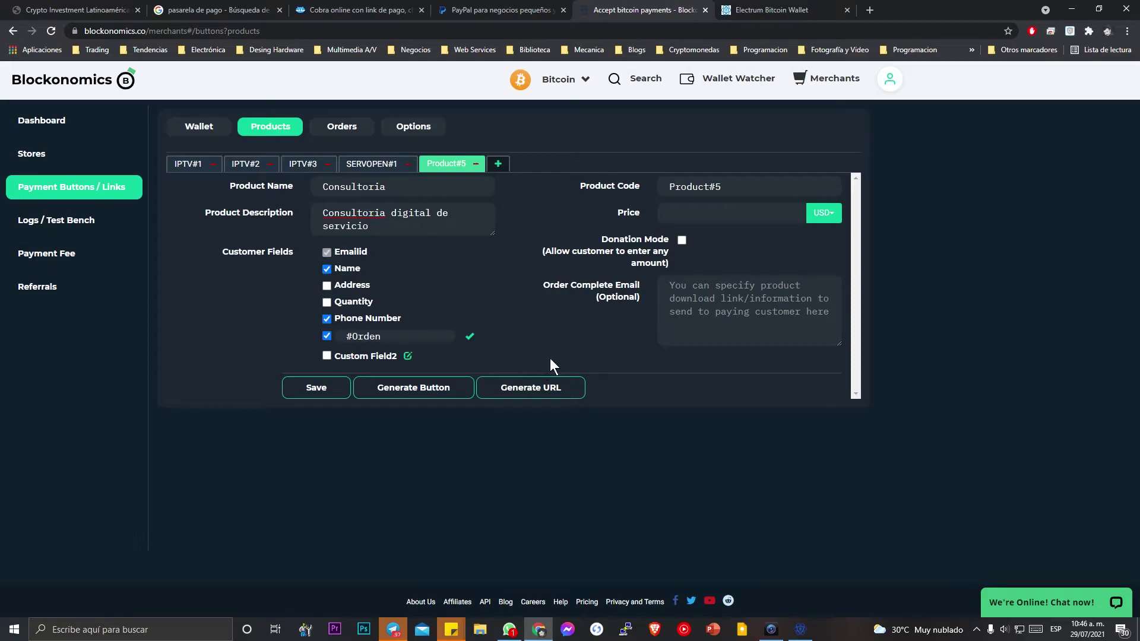
pyautogui.click(709, 187)
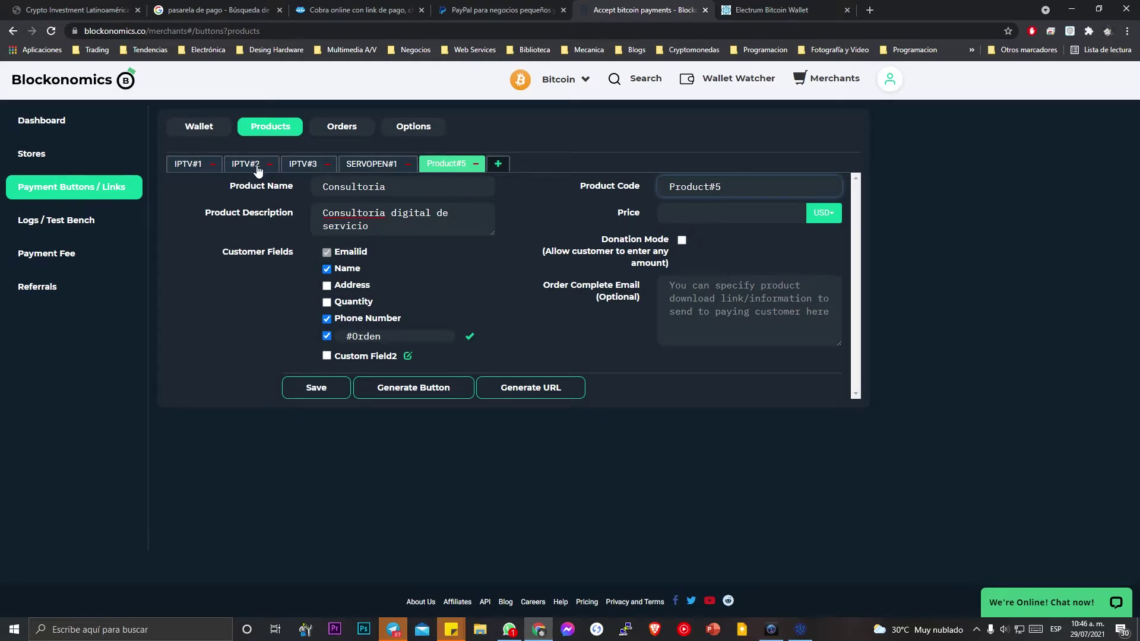
pyautogui.click(745, 204)
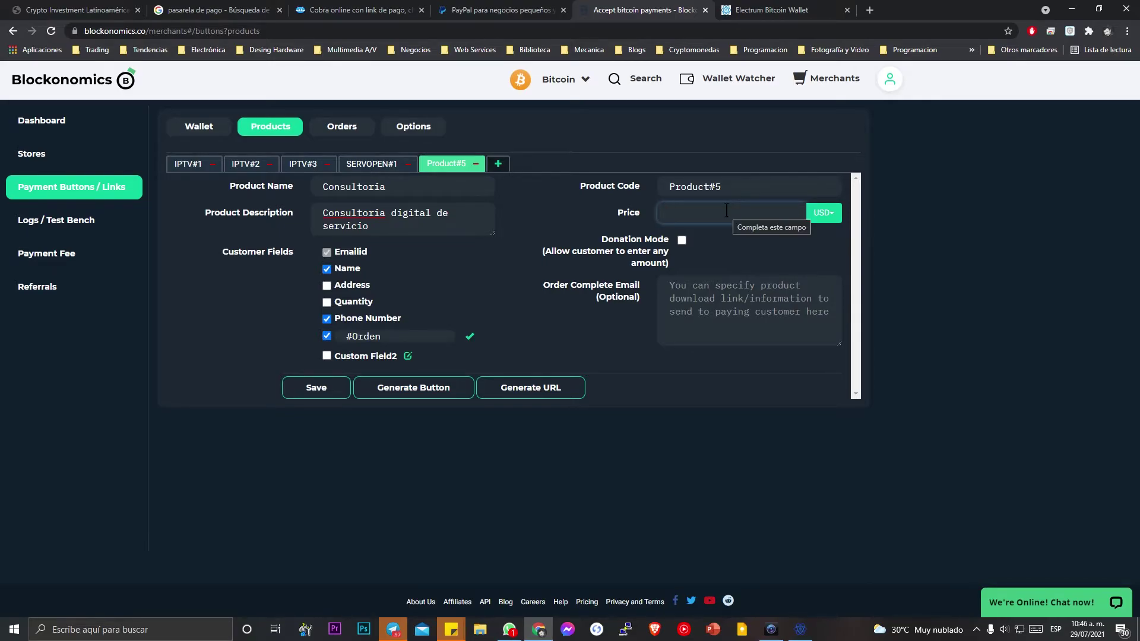
# Switch the price currency from USD to MXN and set the price to 150.
pyautogui.write('20')
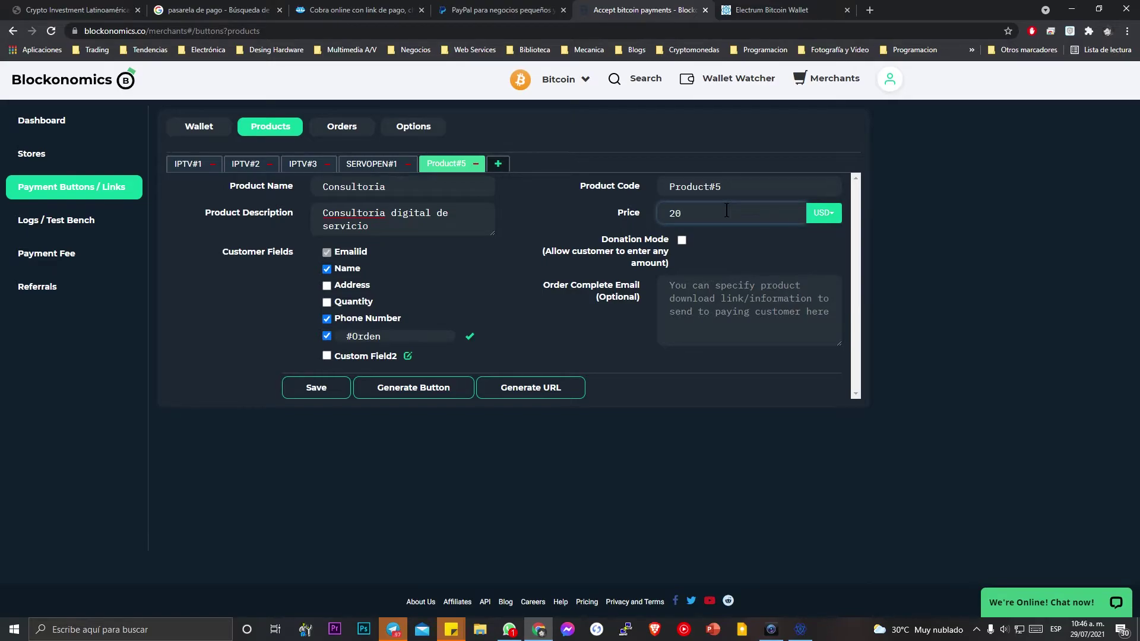
pyautogui.click(830, 216)
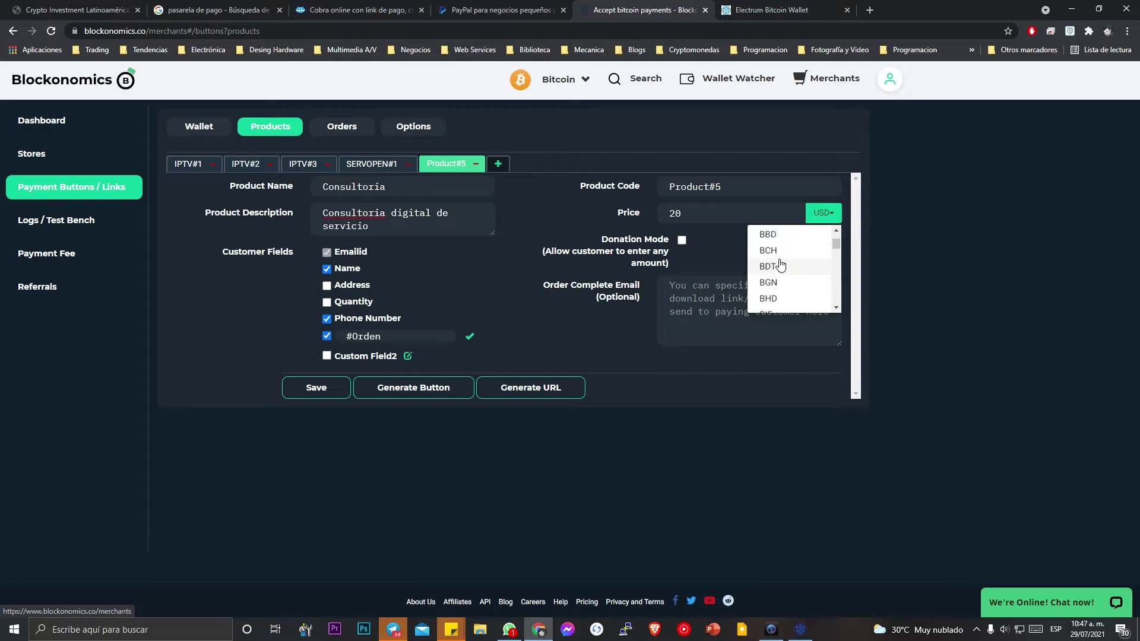
pyautogui.scroll(-1, 789, 250)
pyautogui.scroll(-3, 790, 251)
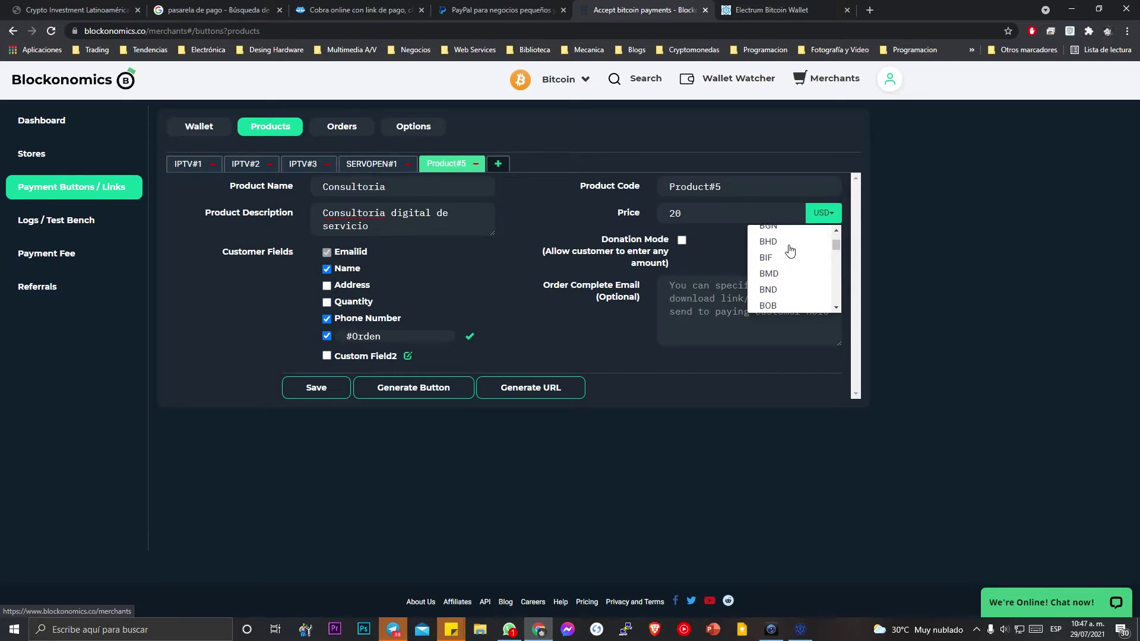
pyautogui.scroll(-2, 791, 252)
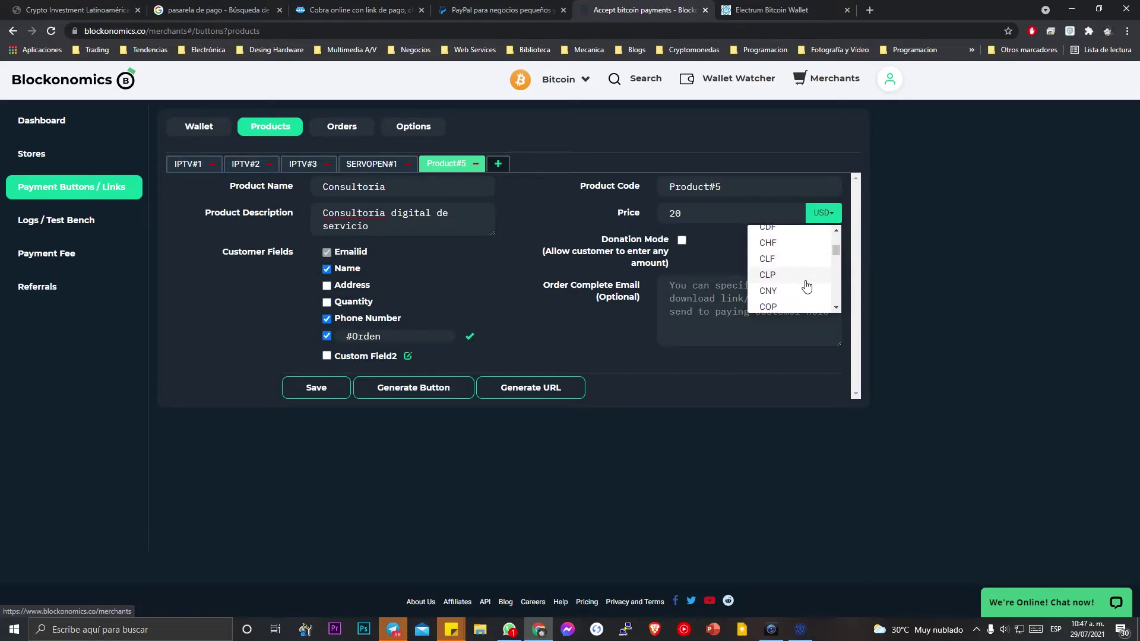
pyautogui.scroll(3, 800, 264)
pyautogui.scroll(5, 804, 262)
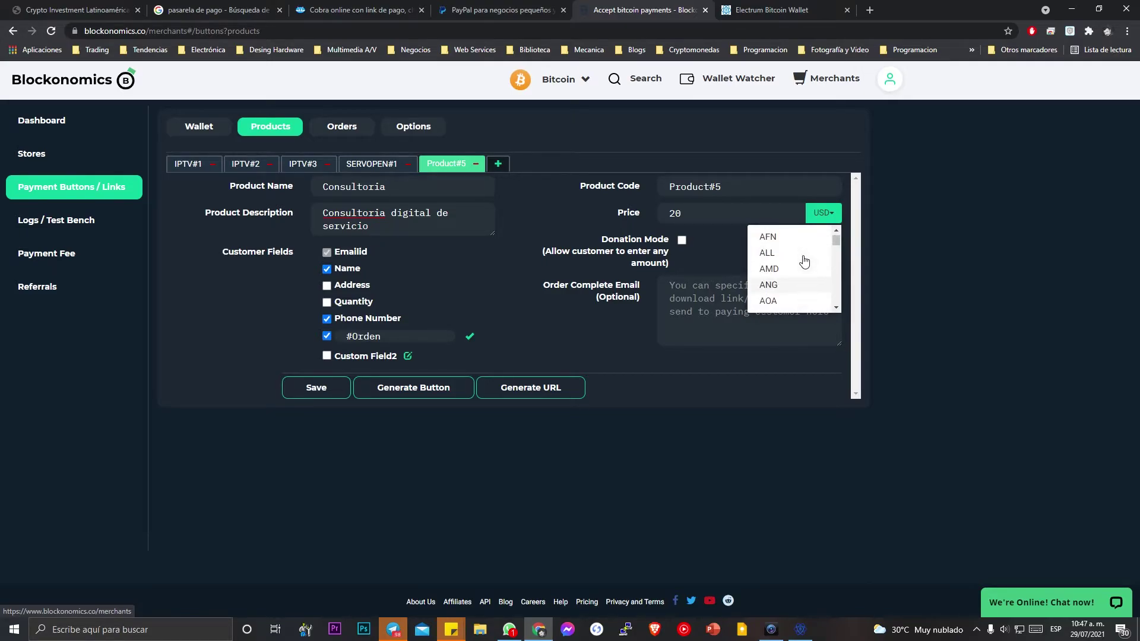
pyautogui.scroll(-7, 804, 253)
pyautogui.scroll(-8, 804, 255)
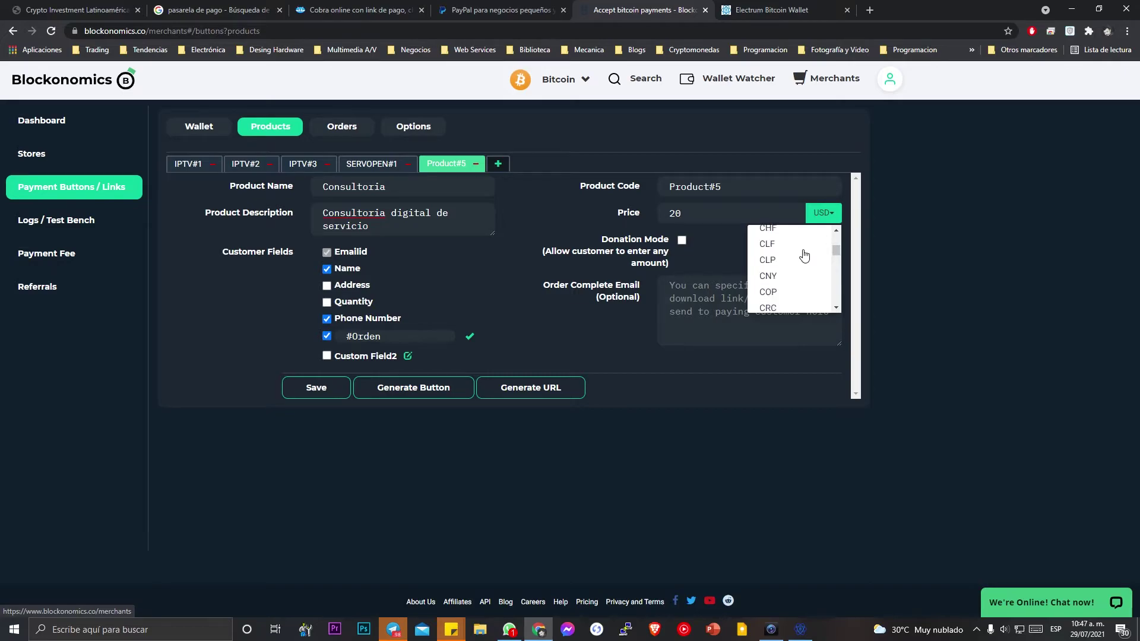
pyautogui.scroll(-6, 804, 255)
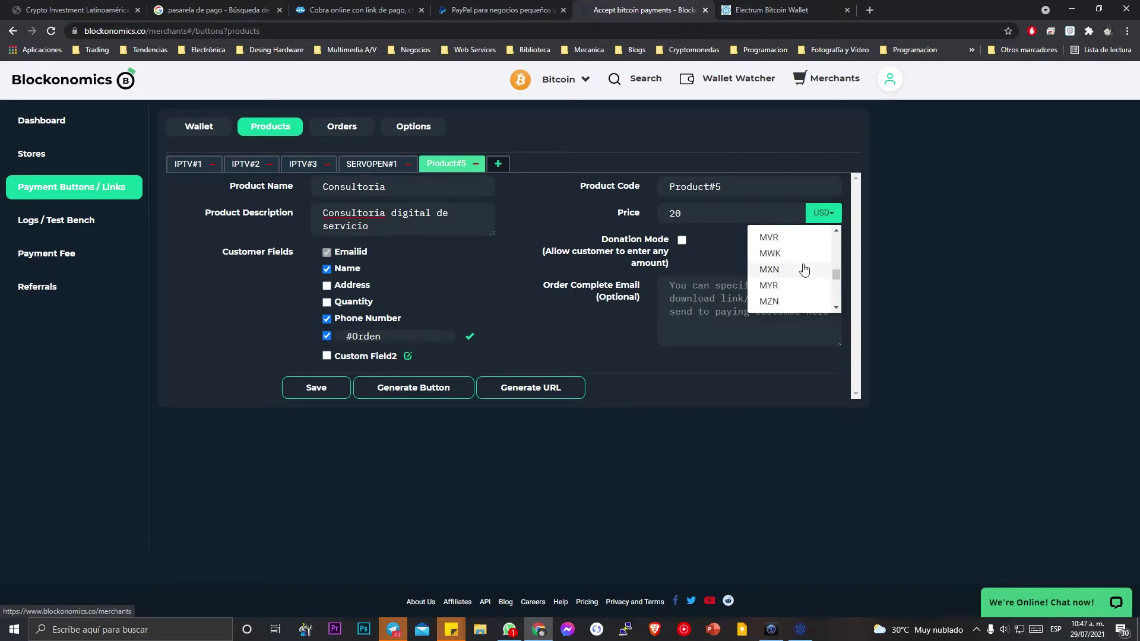
pyautogui.click(803, 265)
pyautogui.click(755, 218)
pyautogui.hotkey('ctrl', 'a')
pyautogui.write('150')
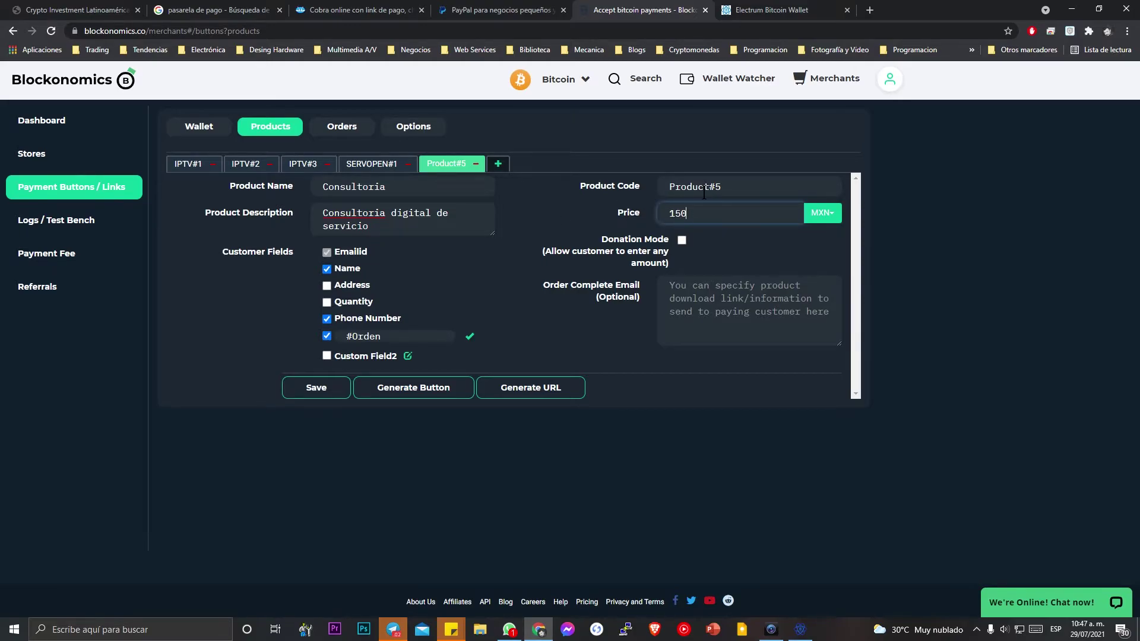
pyautogui.click(687, 279)
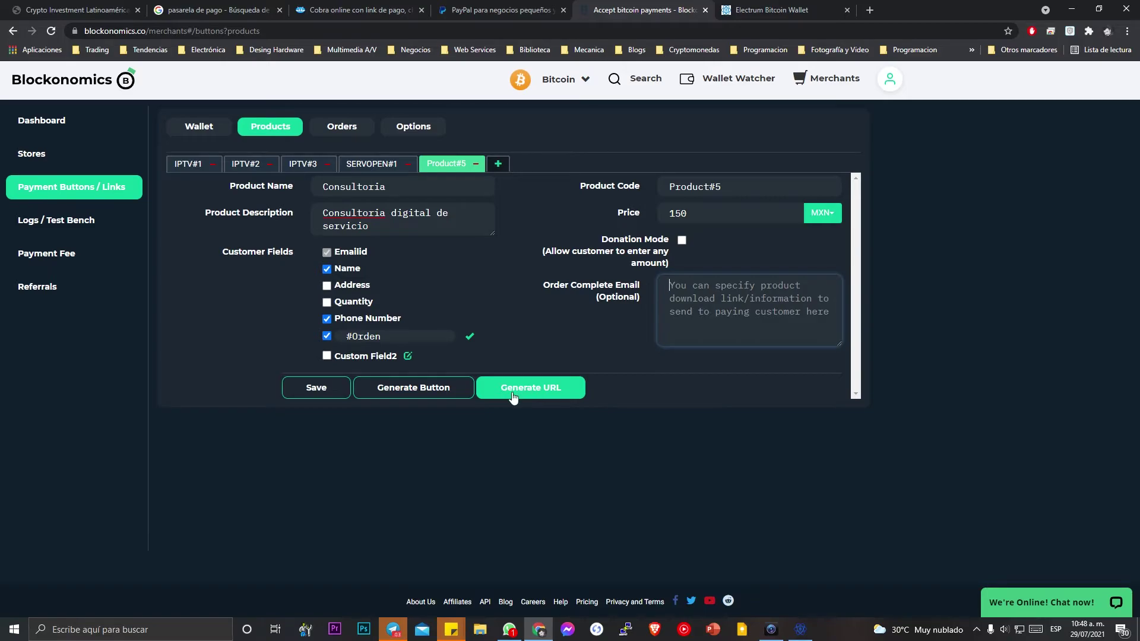
# Save Product#5, select its generated pay-button HTML code, and generate the pay URL.
pyautogui.click(323, 389)
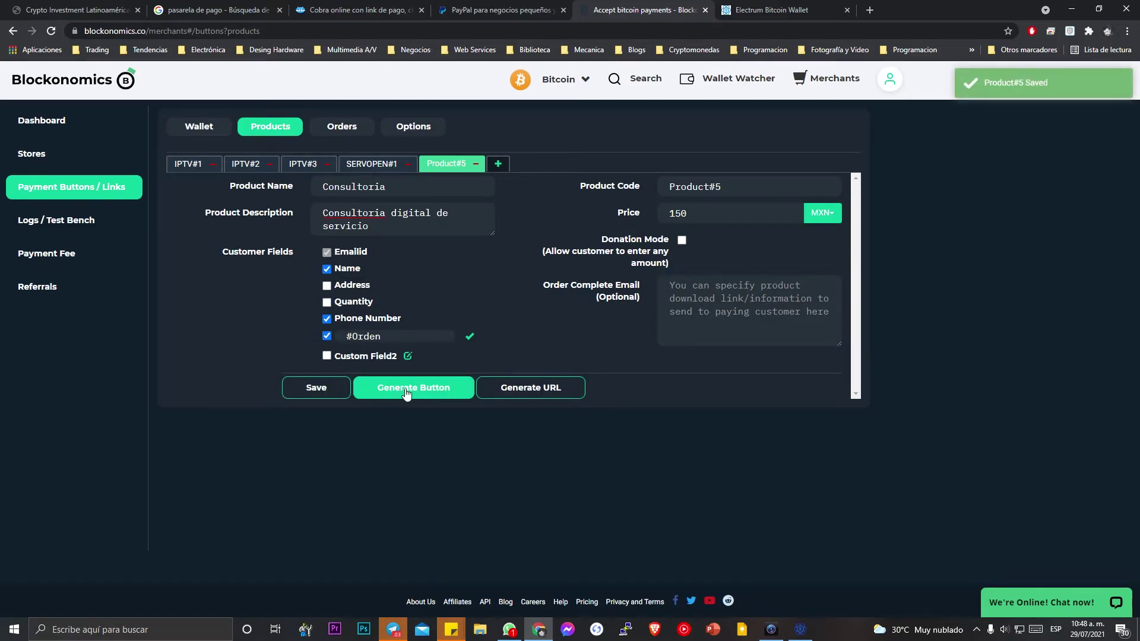
pyautogui.click(407, 389)
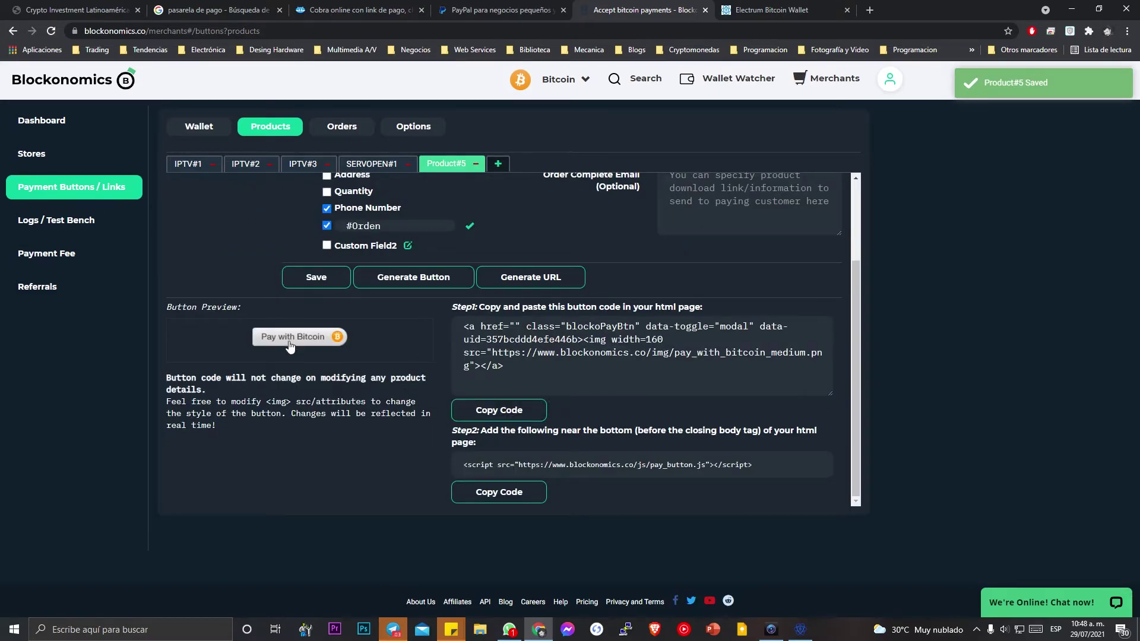
pyautogui.moveTo(524, 375); pyautogui.dragTo(460, 323)
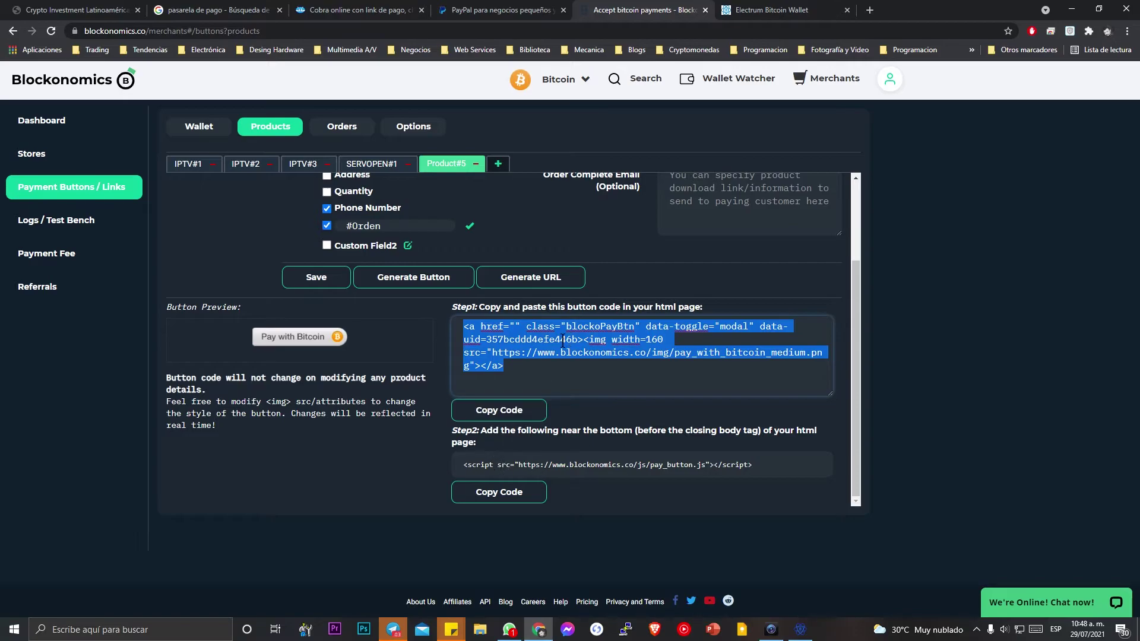
pyautogui.tripleClick(500, 466)
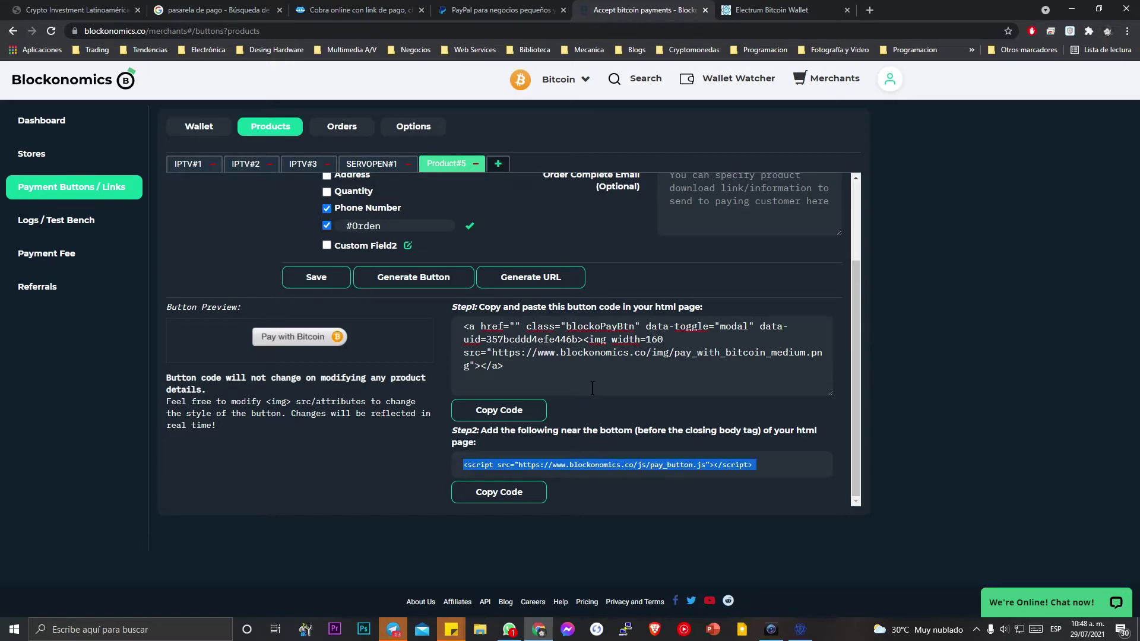
pyautogui.click(558, 284)
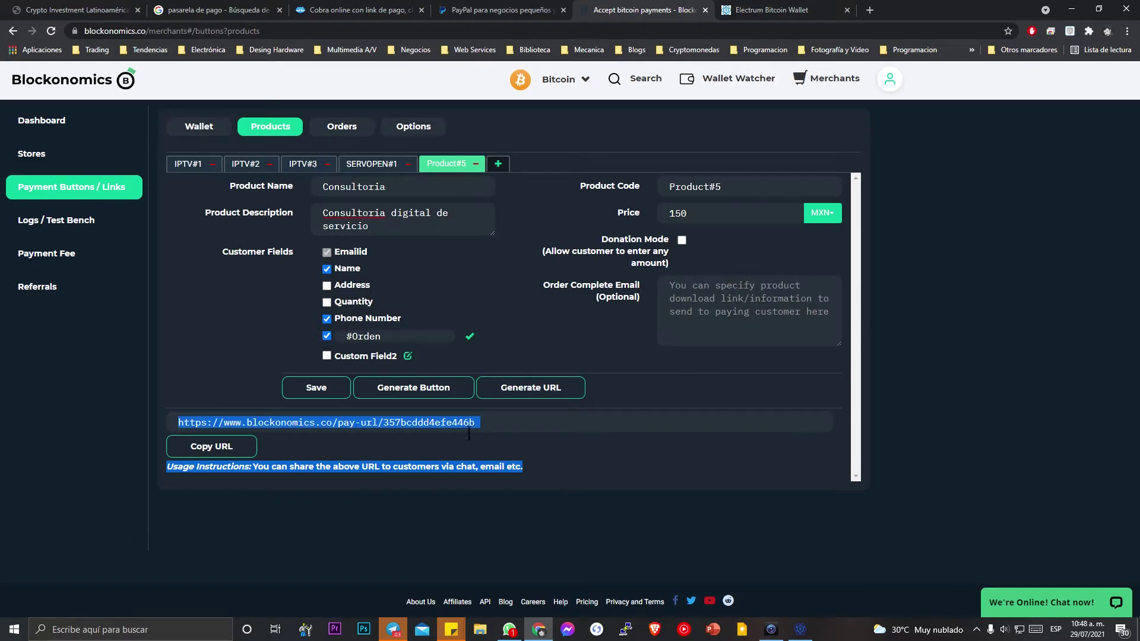
# Copy the full Consultoria pay URL with Copiar and open a new blank browser tab.
pyautogui.click(456, 422)
pyautogui.doubleClick(456, 422)
pyautogui.rightClick(457, 423)
pyautogui.tripleClick(445, 422)
pyautogui.rightClick(429, 422)
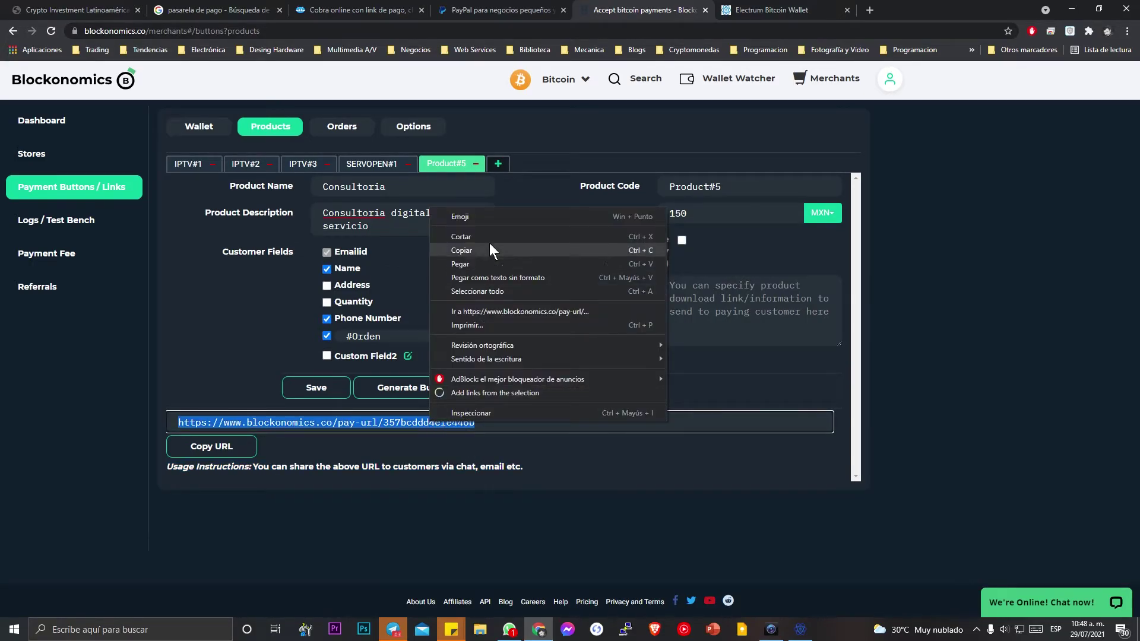
pyautogui.click(471, 254)
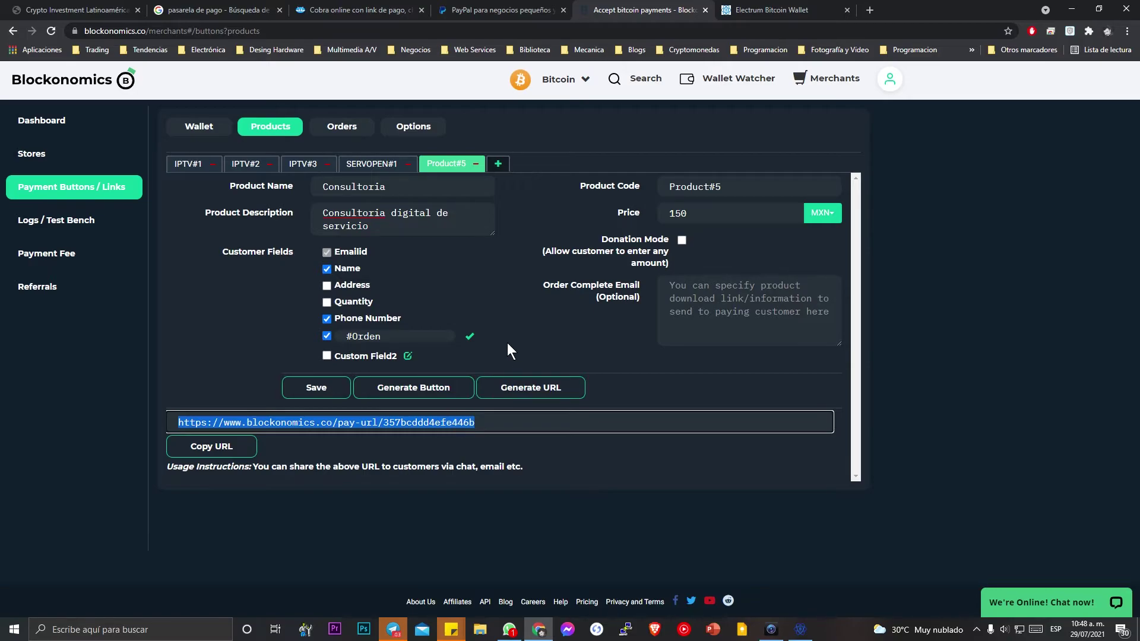
pyautogui.click(870, 9)
# Load the copied pay URL in the new tab and enter the customer's e-mail address.
pyautogui.rightClick(831, 32)
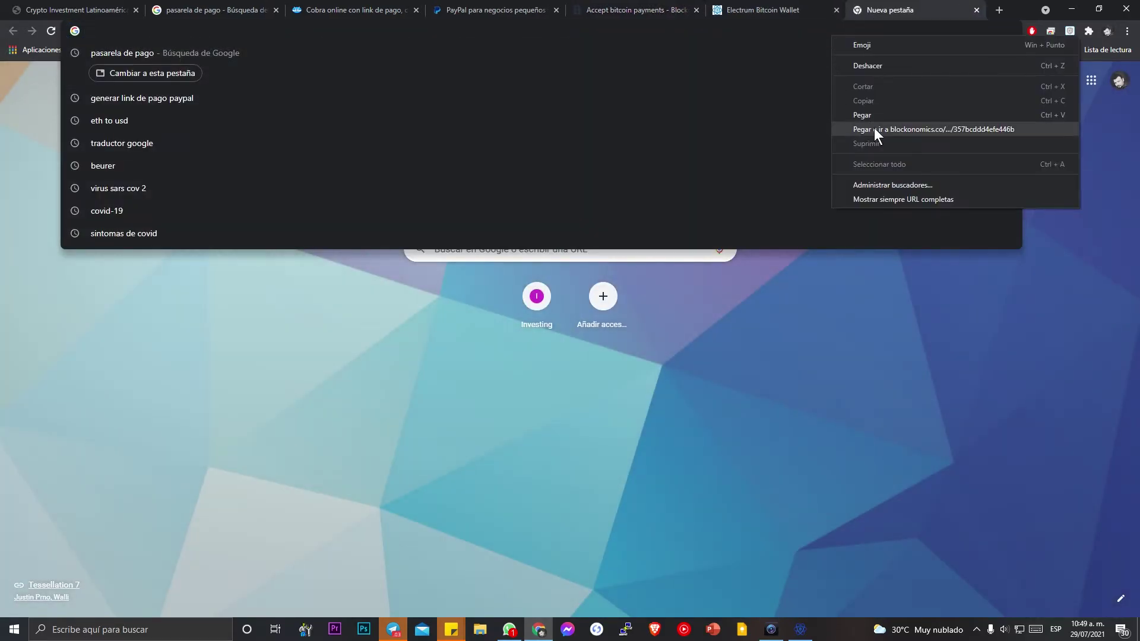
pyautogui.click(874, 127)
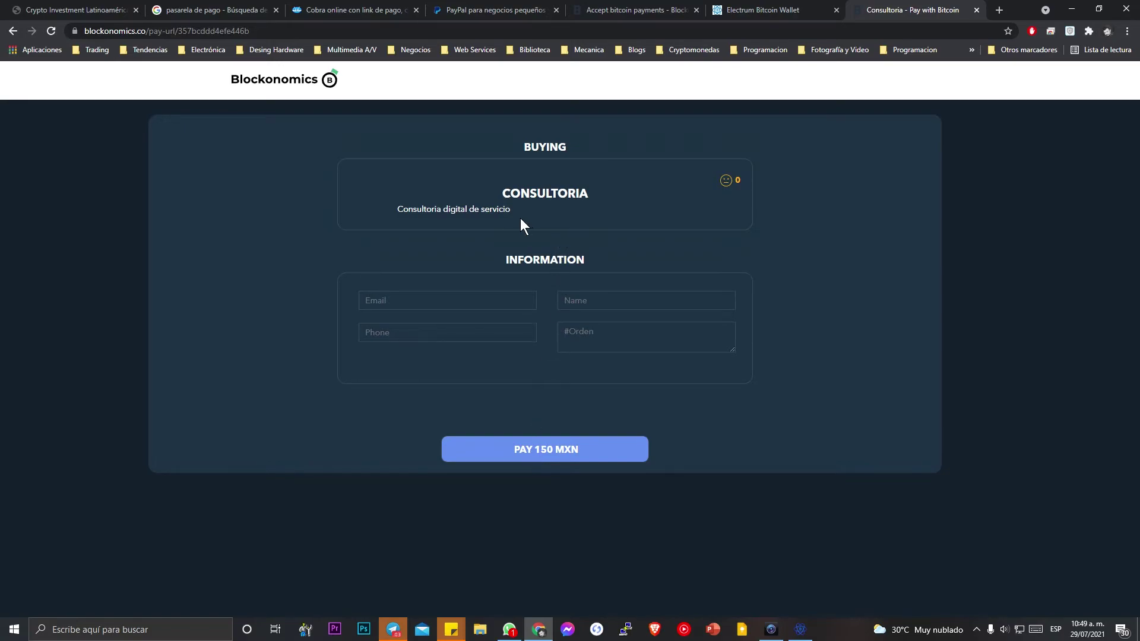
pyautogui.click(456, 292)
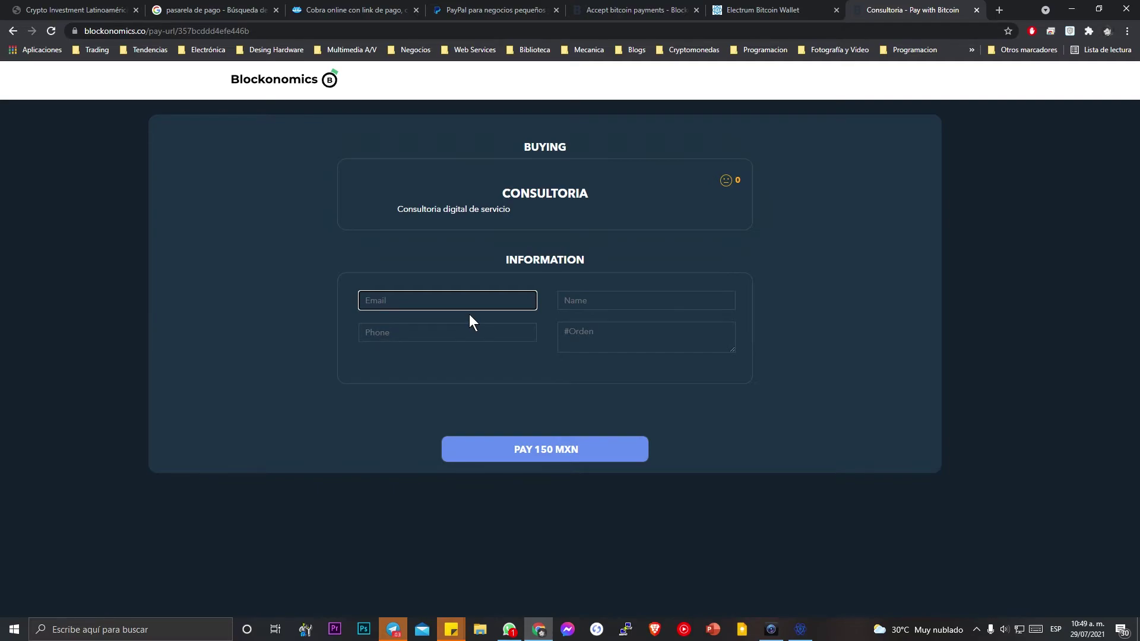
# Fill in the customer's name, phone and order number, then submit the 150 MXN order.
pyautogui.press('Tab')
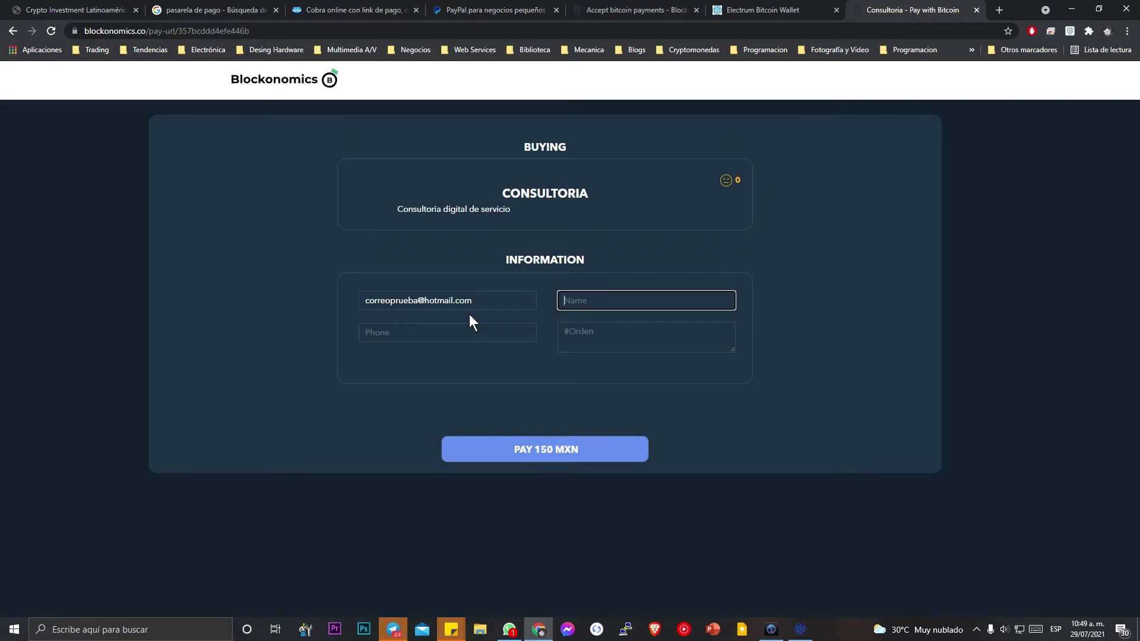
pyautogui.write('Juan')
pyautogui.press('Tab')
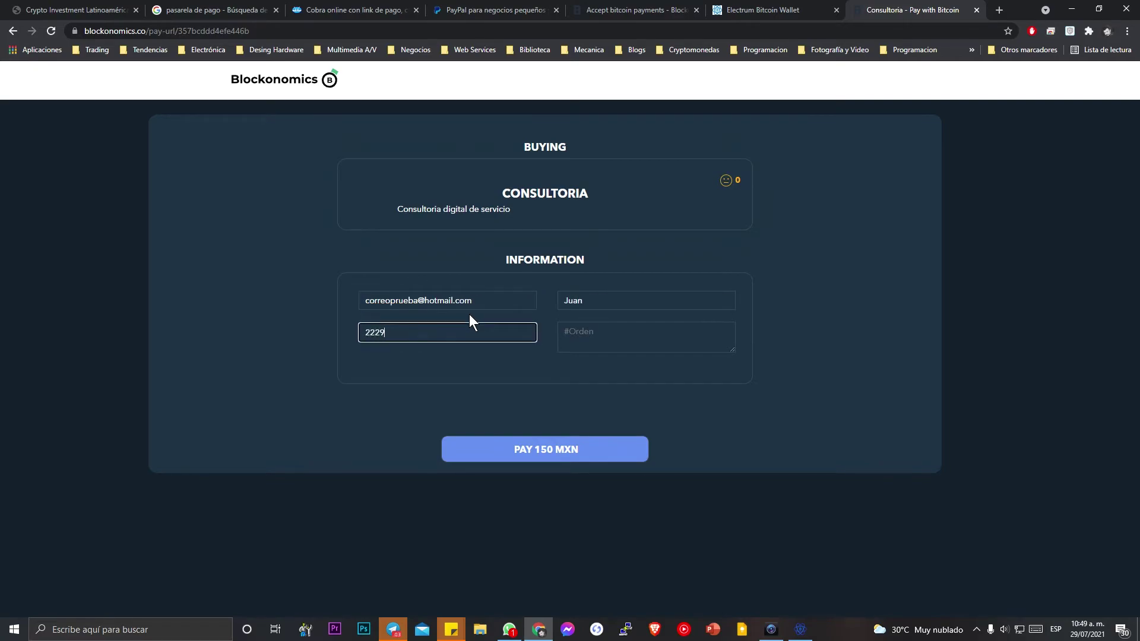
pyautogui.press('Tab')
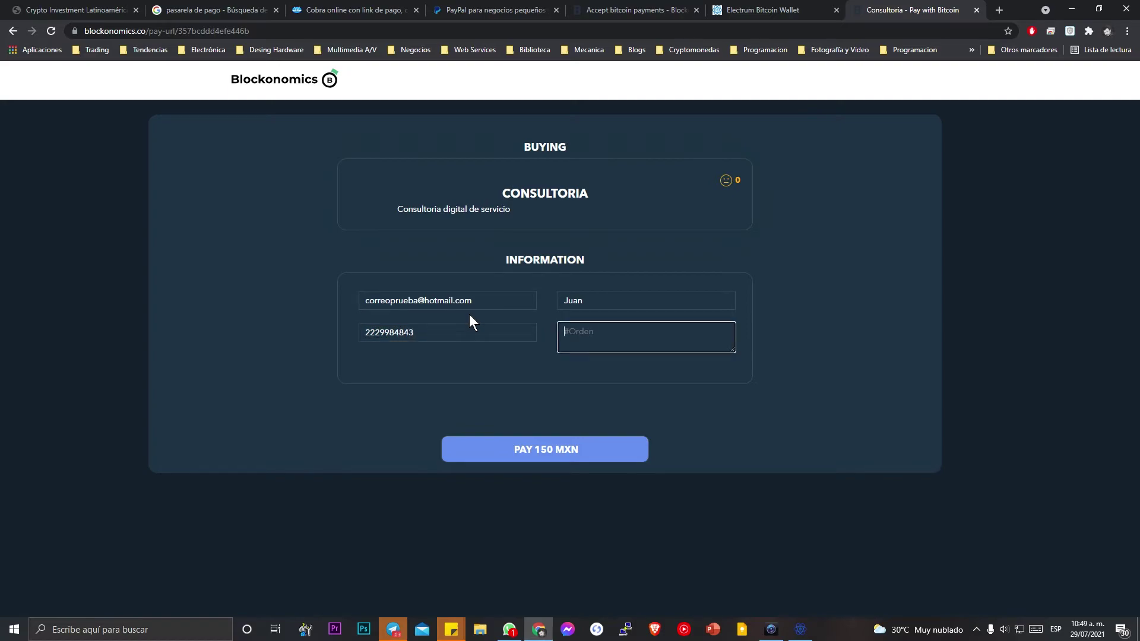
pyautogui.write('001')
pyautogui.click(600, 452)
# Review the 0.00018918 BTC payment QR code and address, then return to the merchant settings tab.
pyautogui.scroll(-1, 600, 453)
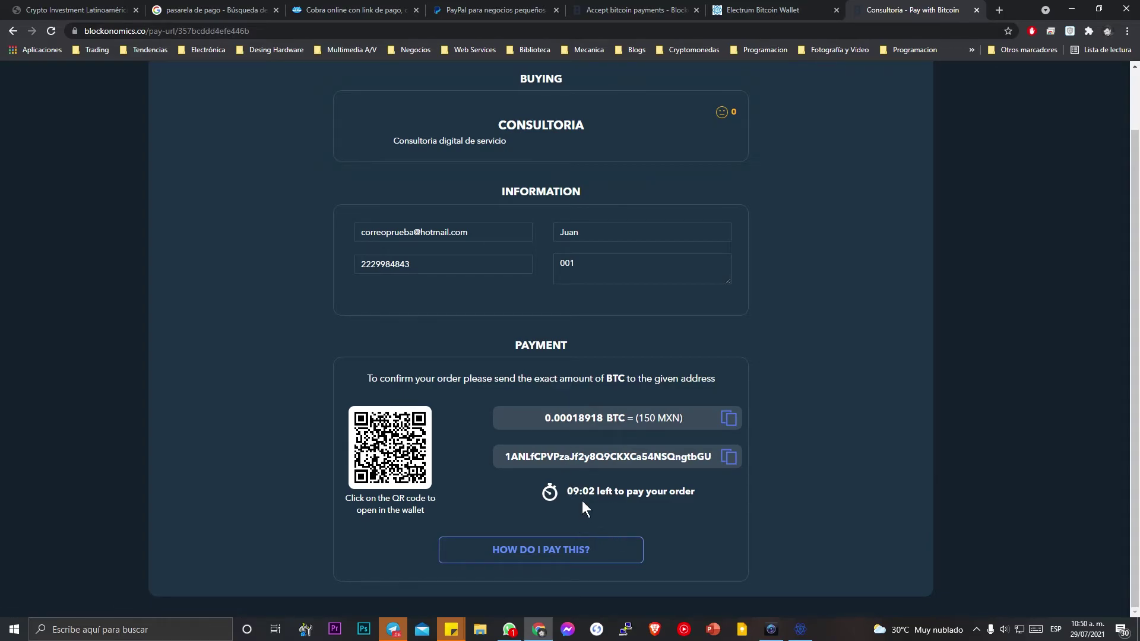
pyautogui.scroll(1, 587, 522)
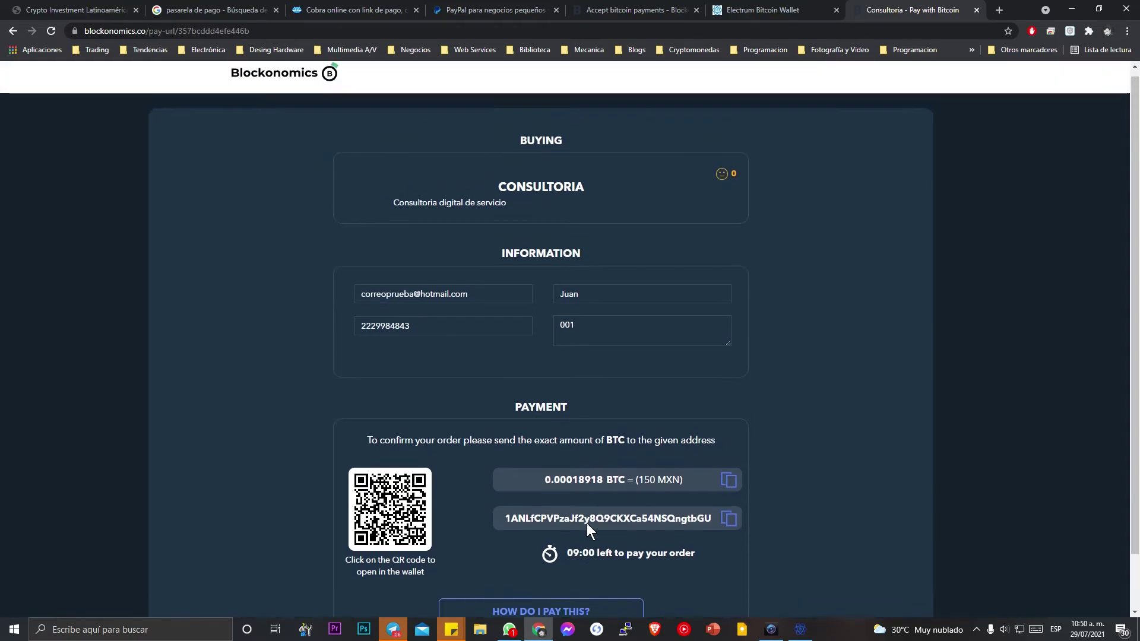
pyautogui.hotkey('ctrl', 'shift', 'Tab')
pyautogui.hotkey('ctrl', 'shift', 'Tab')
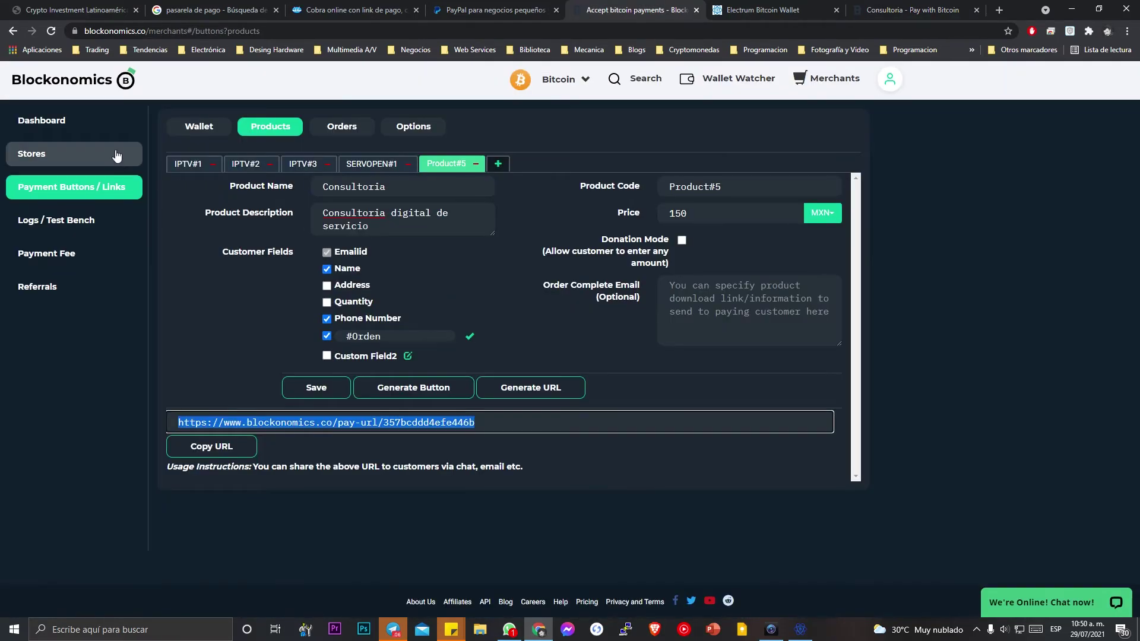
# Go through Dashboard, Stores and Logs to the Payment Buttons / Links products page.
pyautogui.click(86, 126)
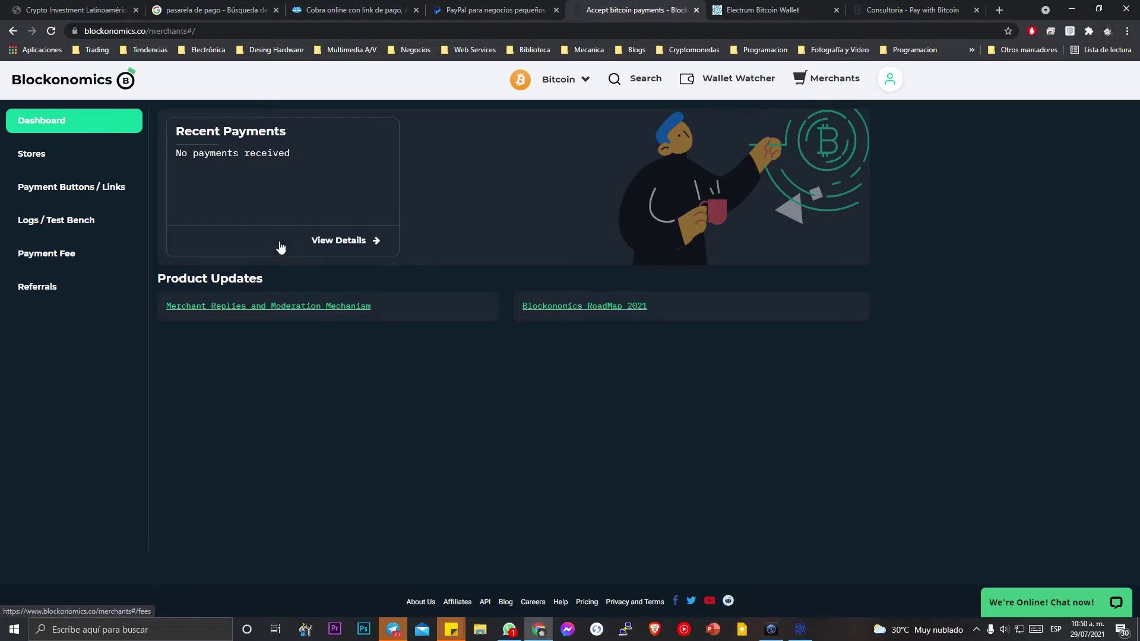
pyautogui.click(64, 160)
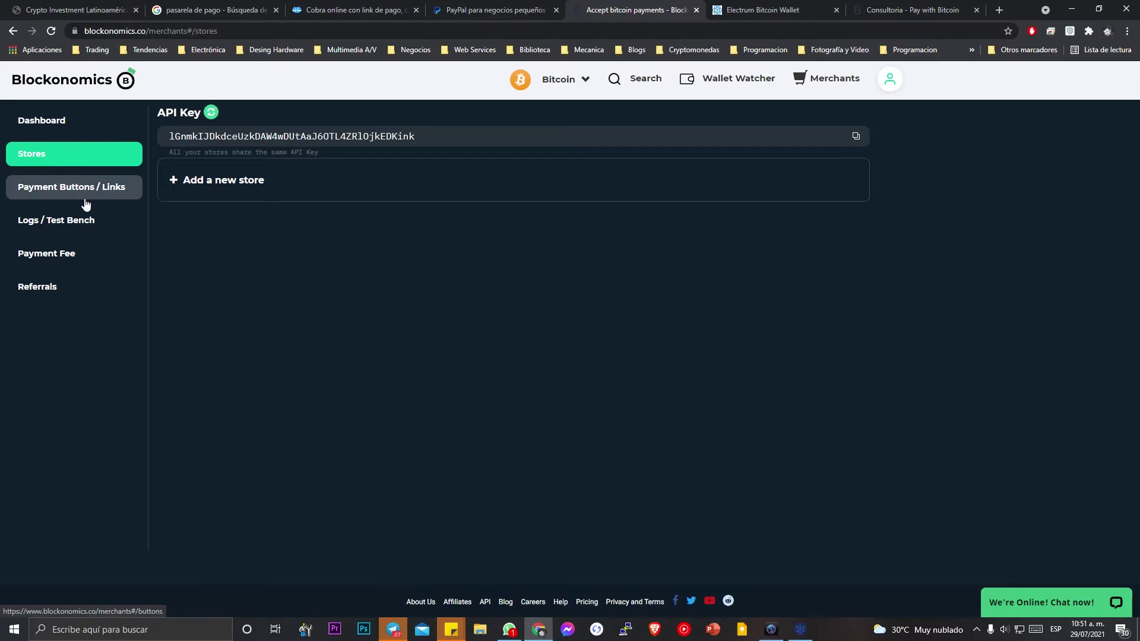
pyautogui.click(86, 228)
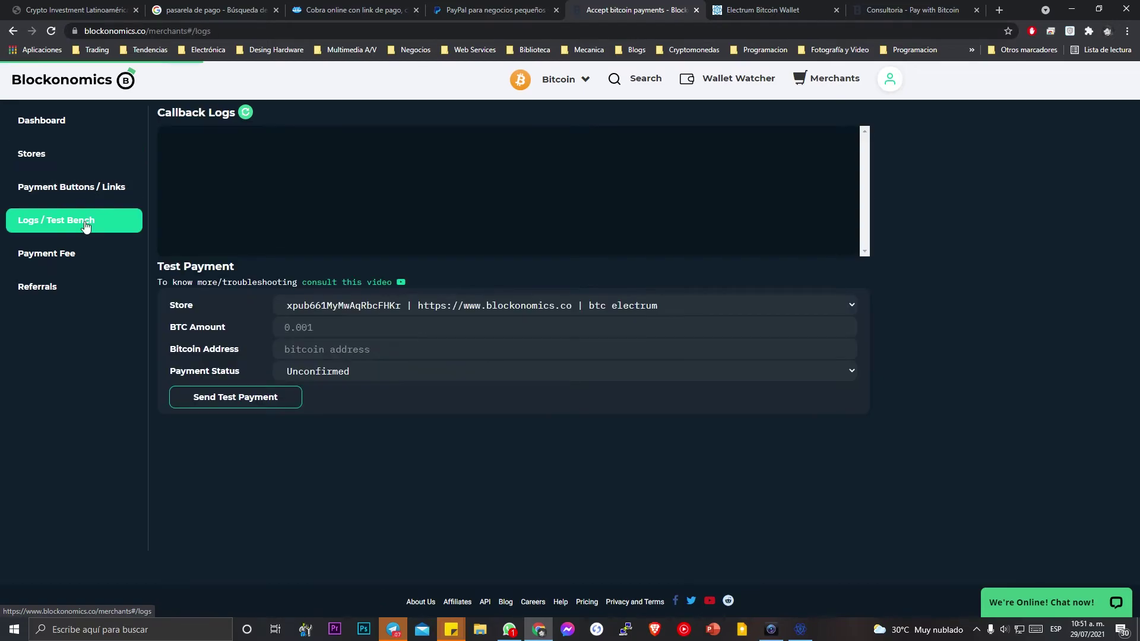
pyautogui.click(80, 188)
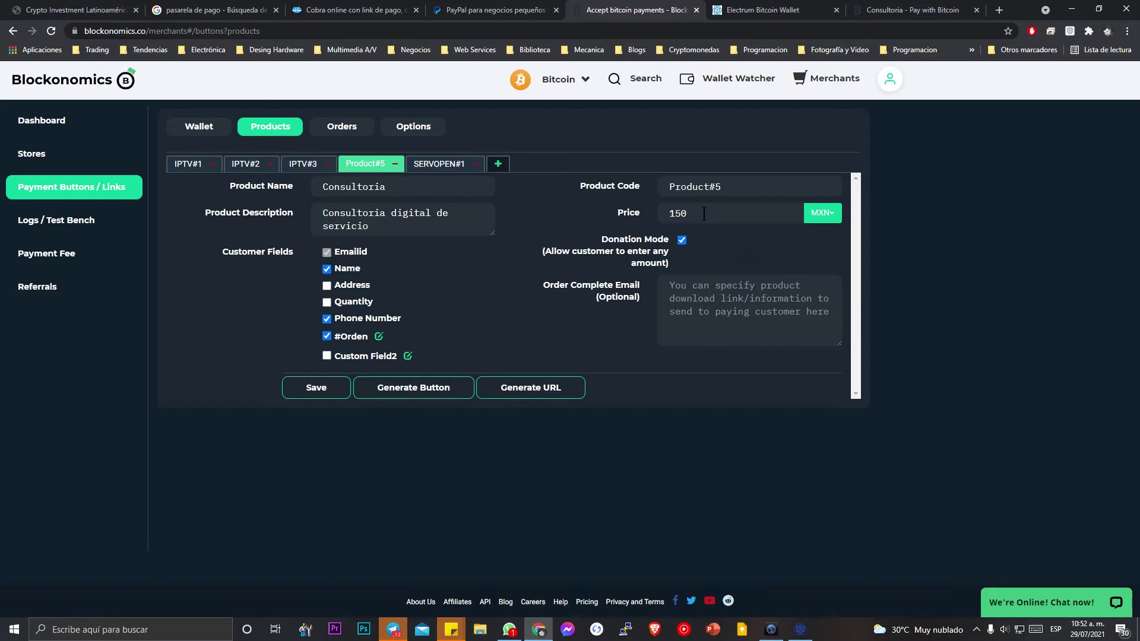
# Change the price to 10, append ', ingrese el monto correcto de su numero de orden' and generate the URL.
pyautogui.moveTo(704, 214); pyautogui.dragTo(610, 216)
pyautogui.write('10')
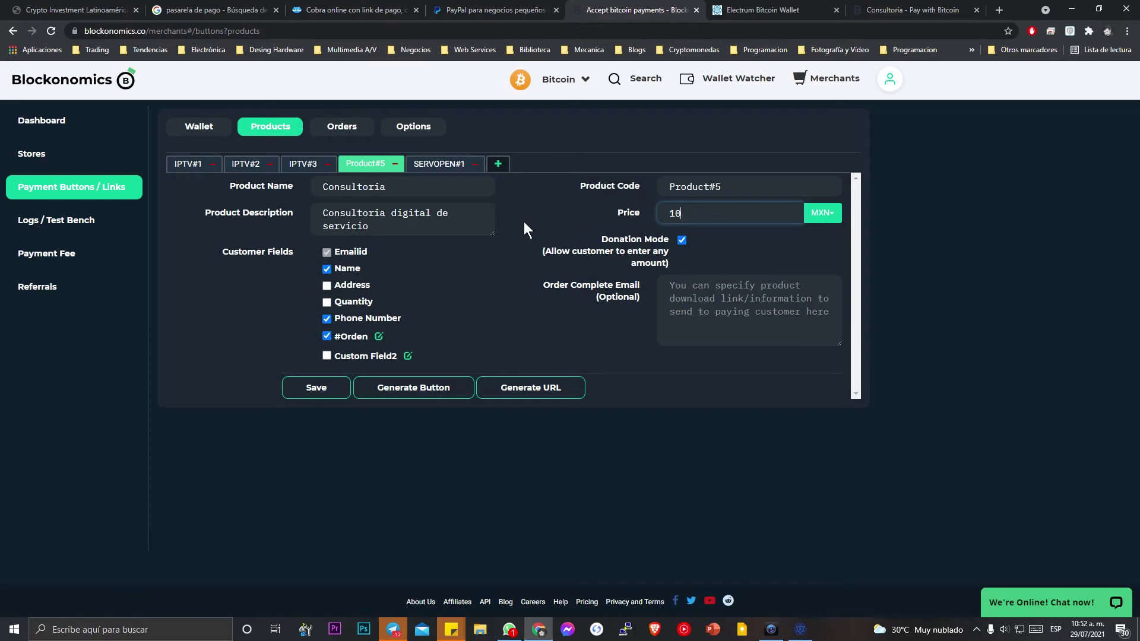
pyautogui.click(425, 231)
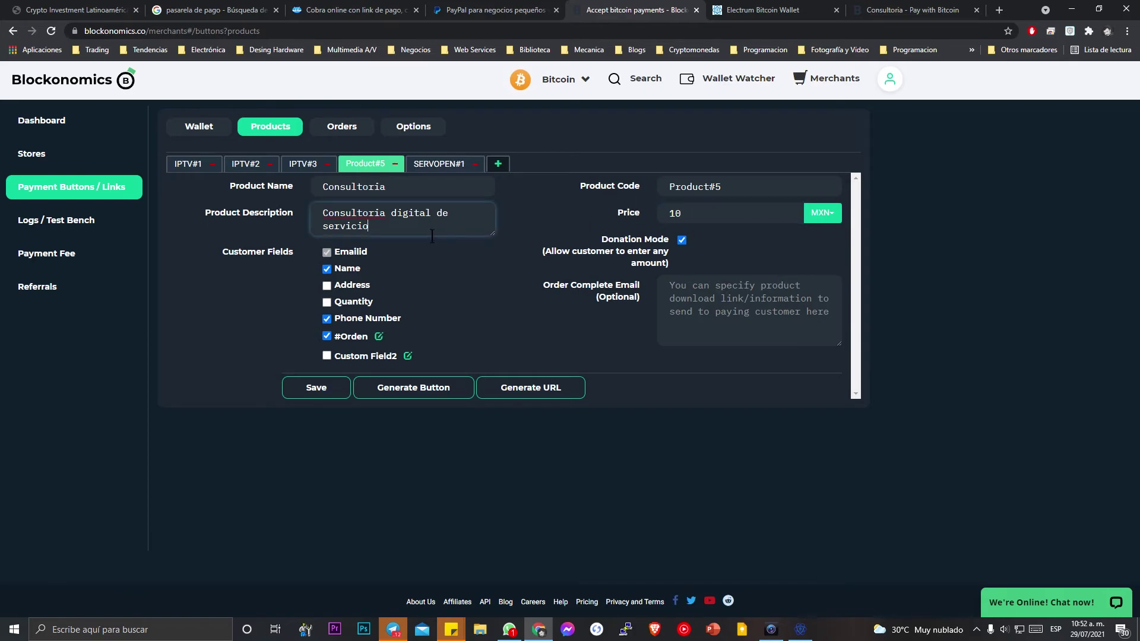
pyautogui.write(', ingrese el monto correcto de su numero de ')
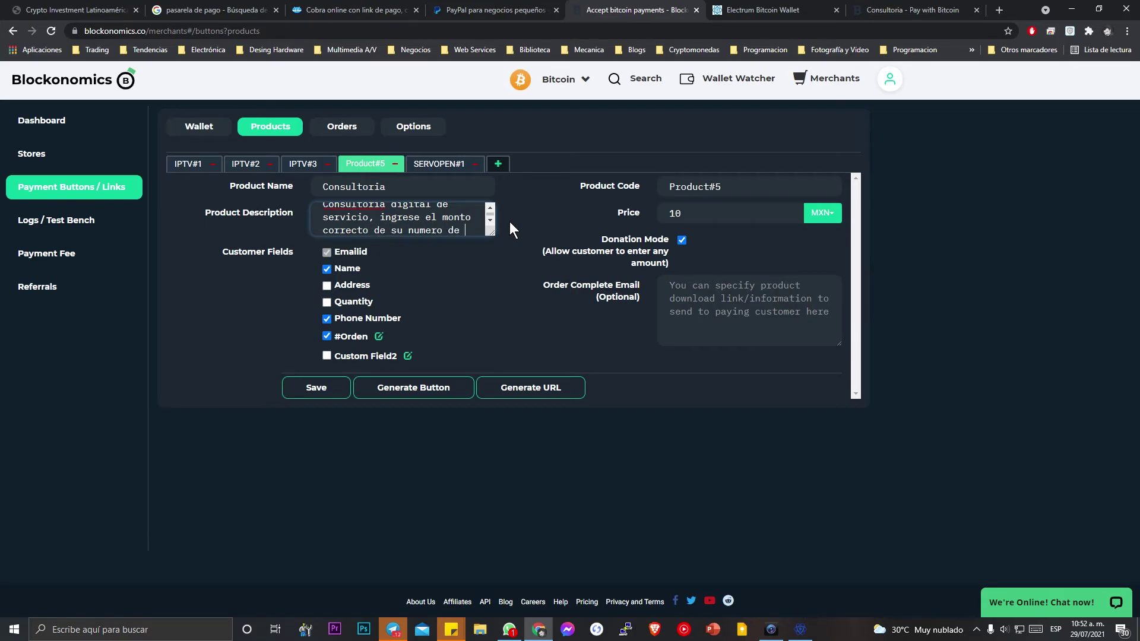
pyautogui.write('orden.')
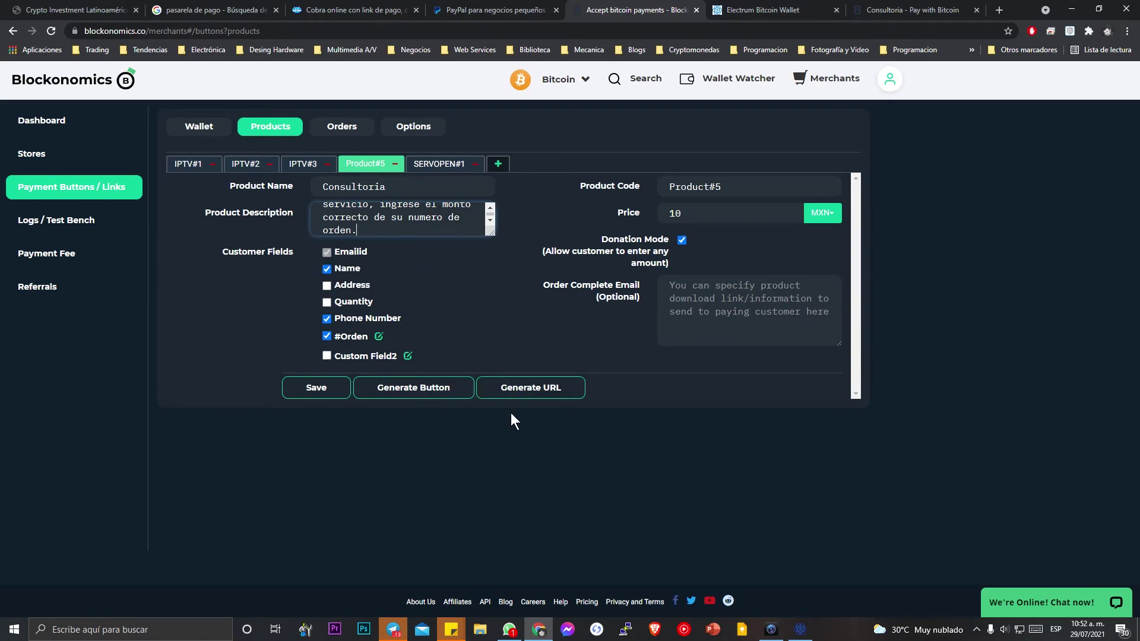
pyautogui.click(519, 393)
# Copy the new Consultoria pay URL and load it in the other browser tab.
pyautogui.tripleClick(443, 422)
pyautogui.hotkey('ctrl', 'c')
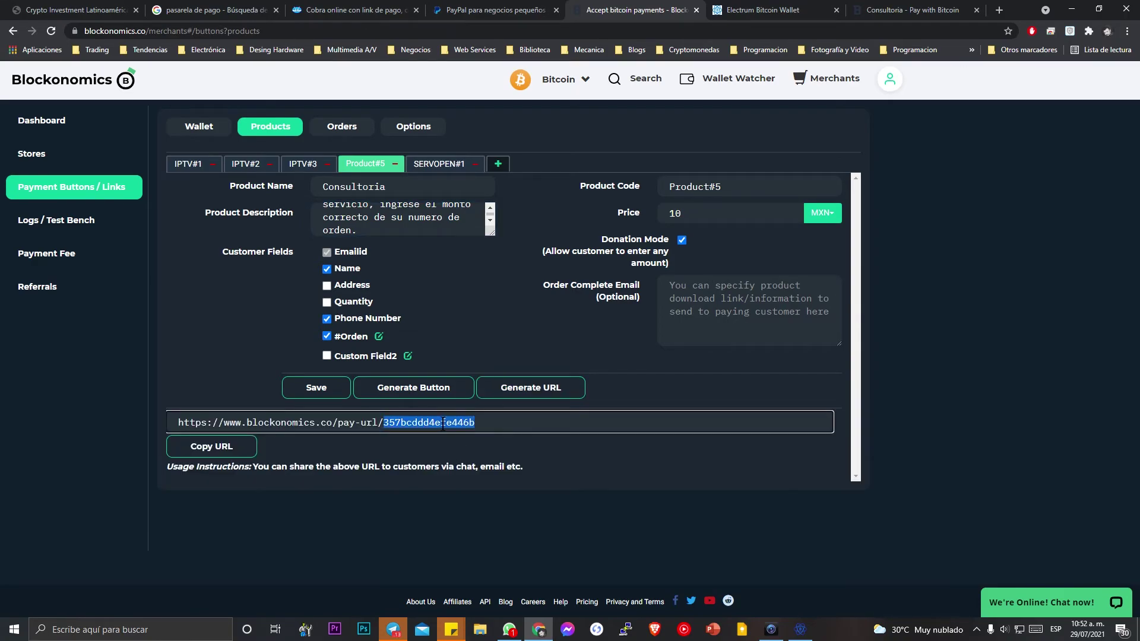
pyautogui.rightClick(446, 422)
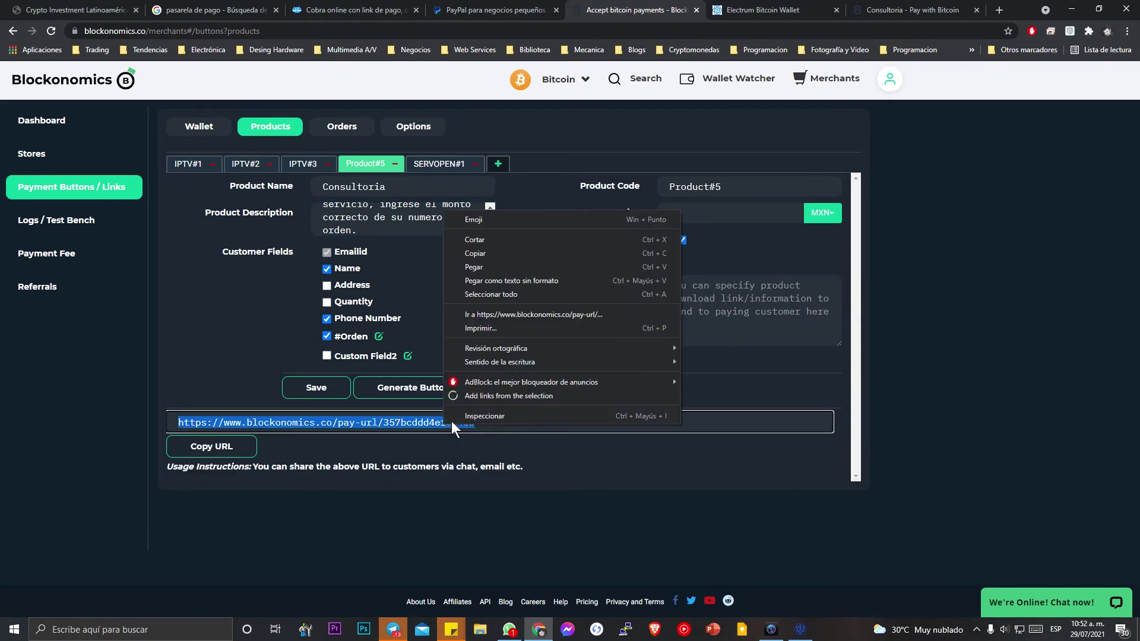
pyautogui.click(489, 254)
pyautogui.click(749, 10)
pyautogui.click(734, 31)
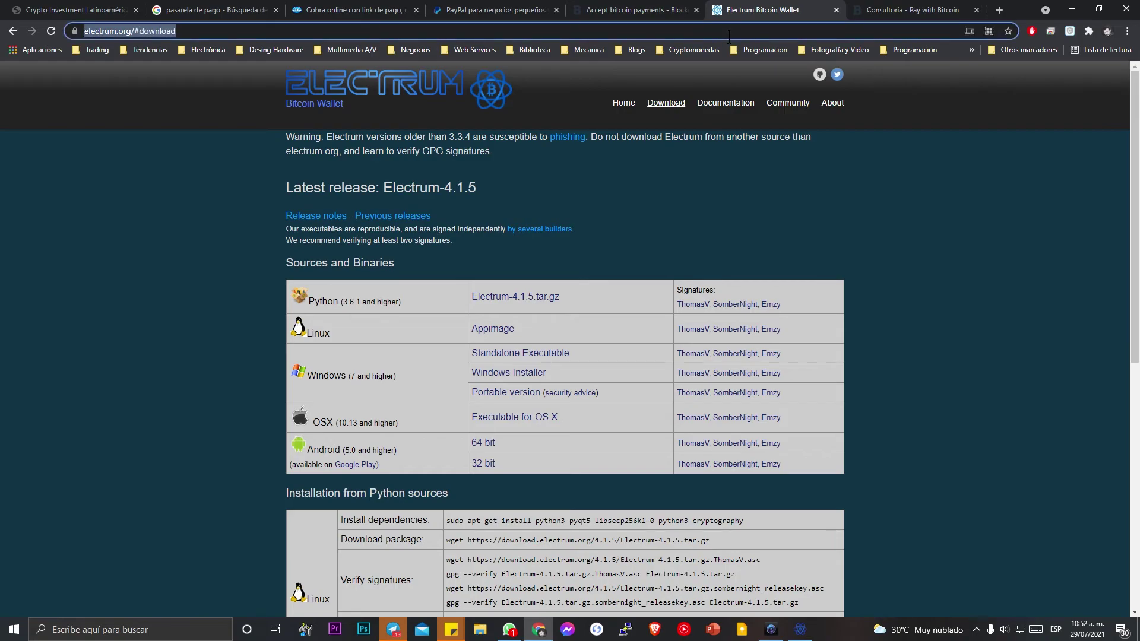
pyautogui.hotkey('ctrl', 'v')
pyautogui.press('Return')
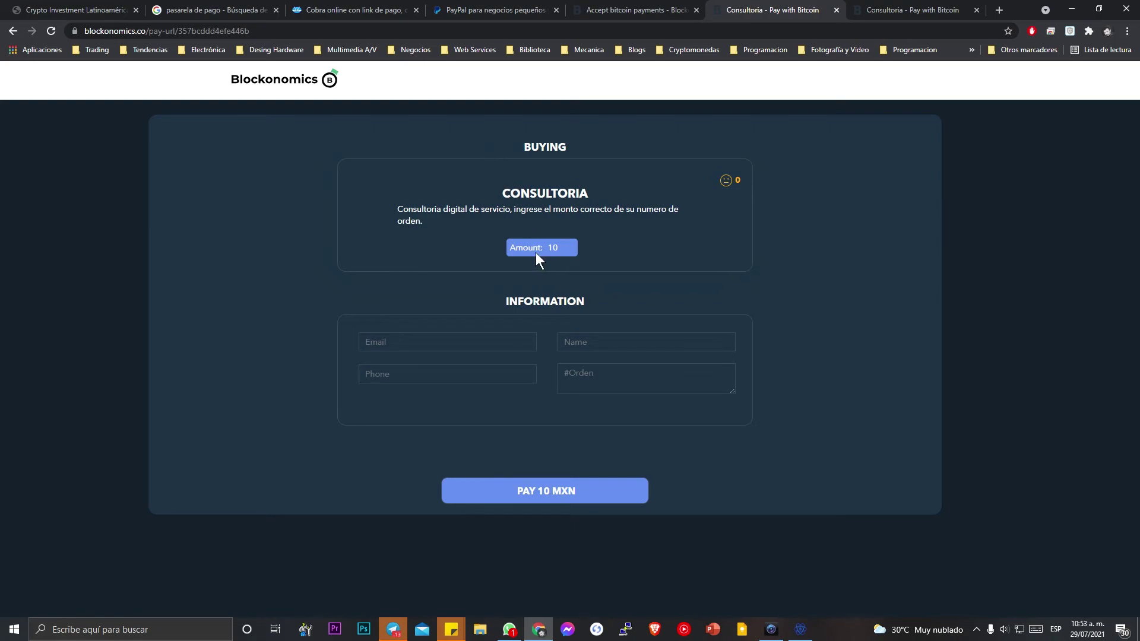
# Set the donation amount to 100 MXN.
pyautogui.click(569, 244)
pyautogui.moveTo(563, 247); pyautogui.dragTo(499, 240)
pyautogui.write('100')
pyautogui.click(338, 255)
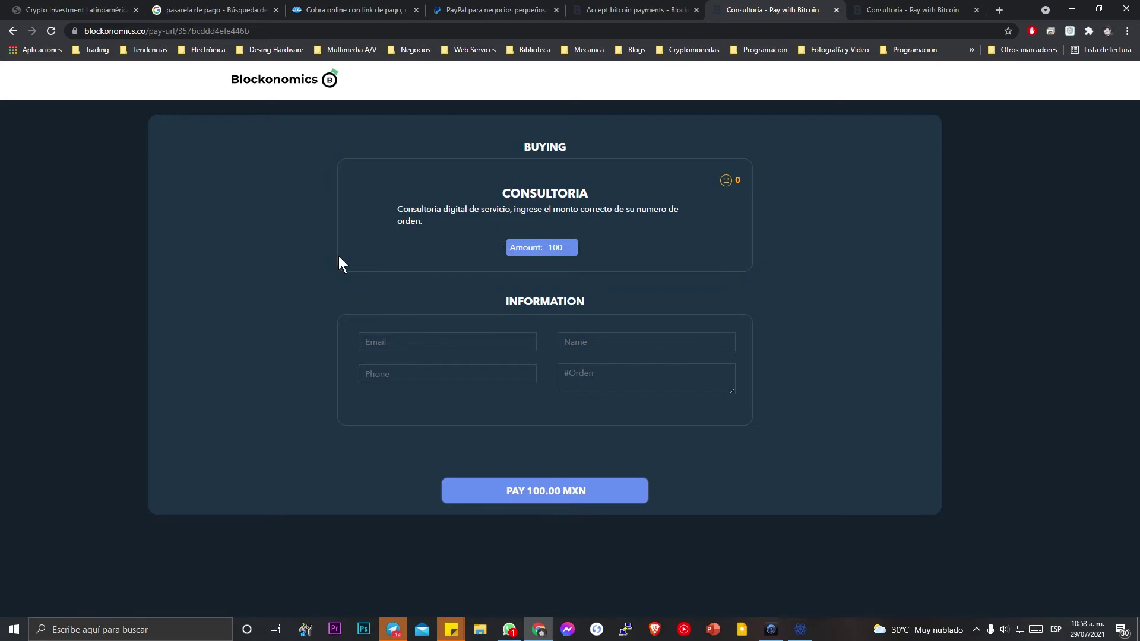
# Enter the customer's e-mail, name, phone and order number, then submit the 100.00 MXN payment.
pyautogui.click(459, 347)
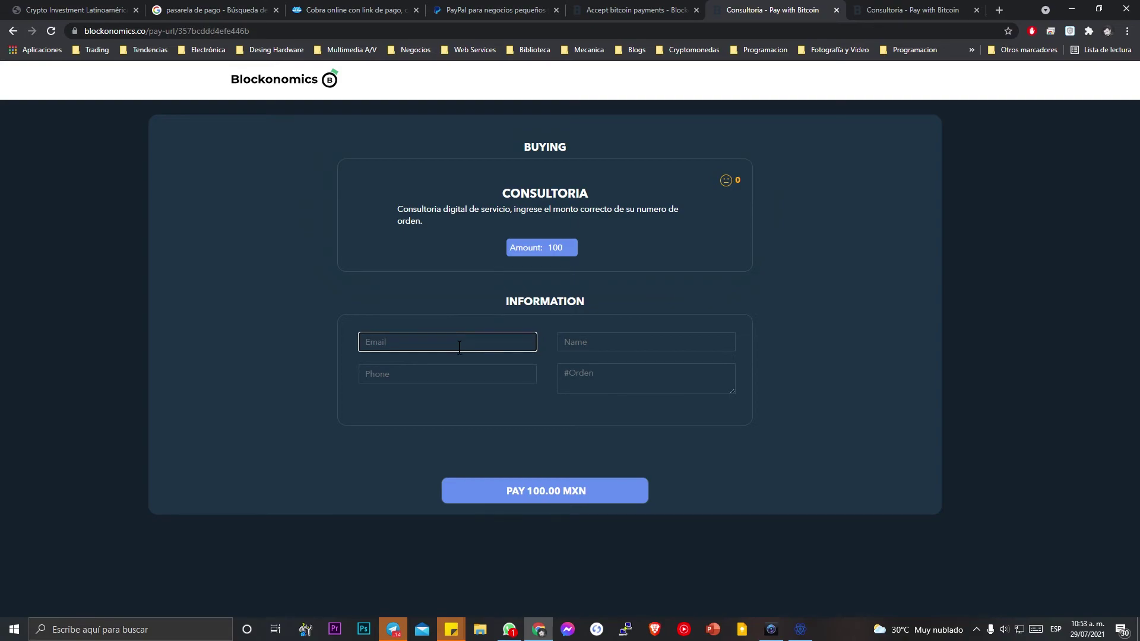
pyautogui.press('Tab')
pyautogui.write('juan')
pyautogui.press('Tab')
pyautogui.press('Tab')
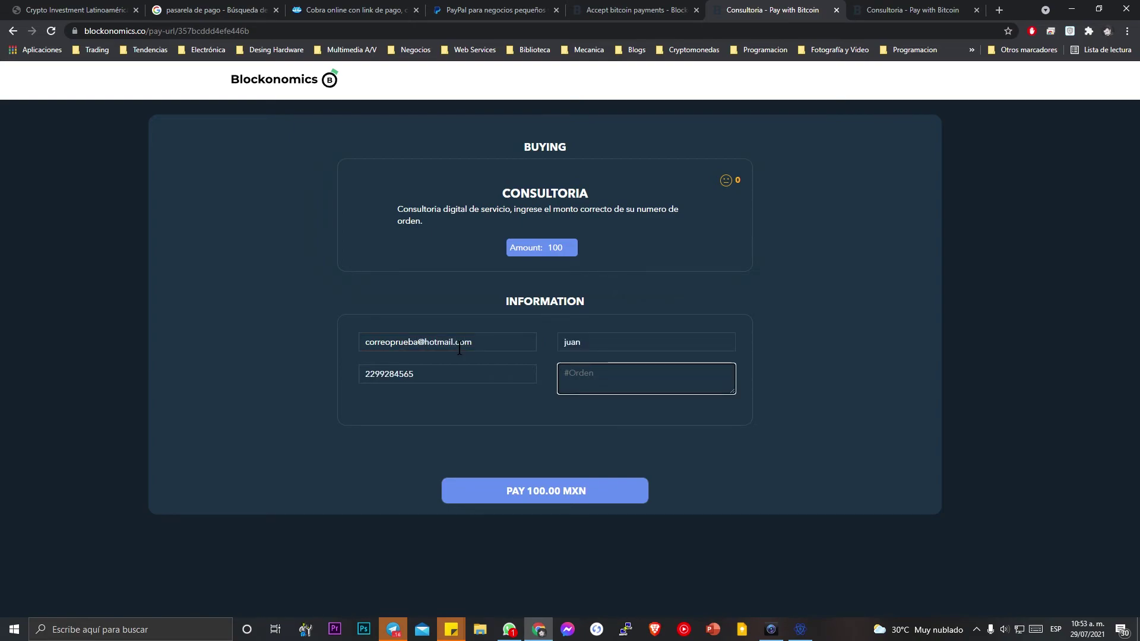
pyautogui.write('002')
pyautogui.click(552, 496)
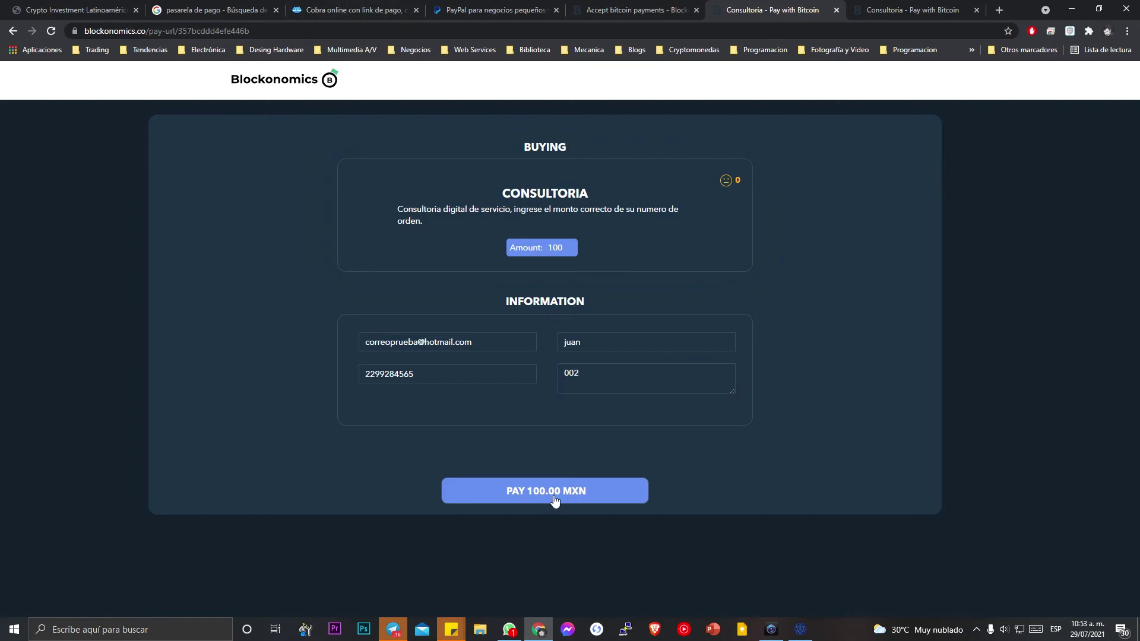
# Check the 0.0001261 BTC QR code and address, then return to the merchant product settings.
pyautogui.scroll(-2, 609, 416)
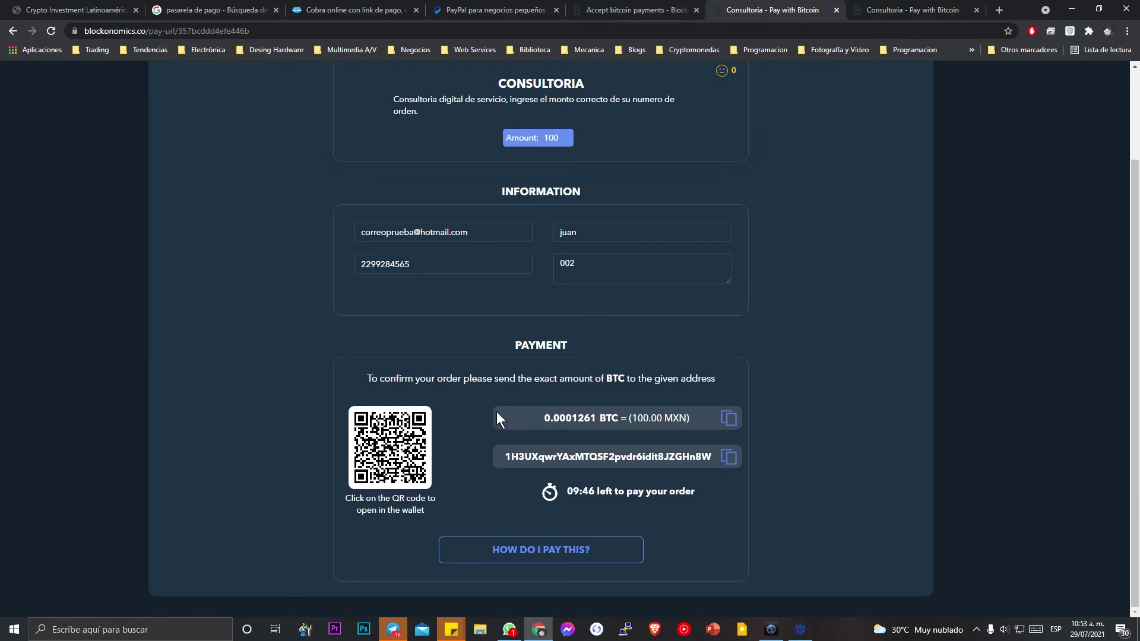
pyautogui.scroll(2, 598, 432)
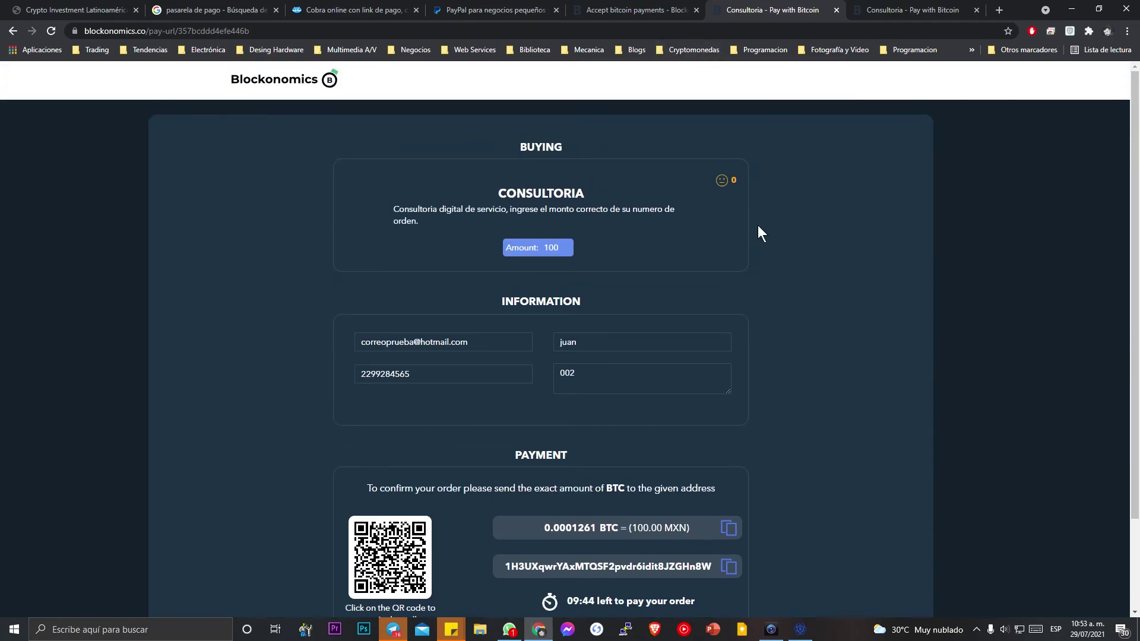
pyautogui.click(632, 10)
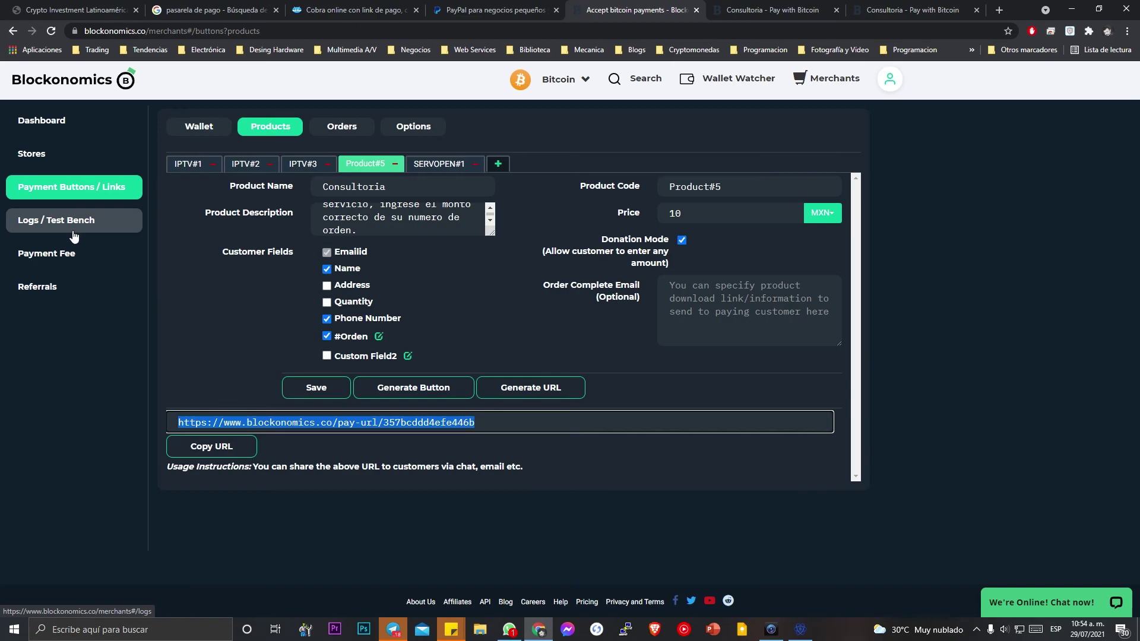
# Open the merchant Dashboard, then switch to the Crypto Investment Latinoamérica tab.
pyautogui.click(94, 114)
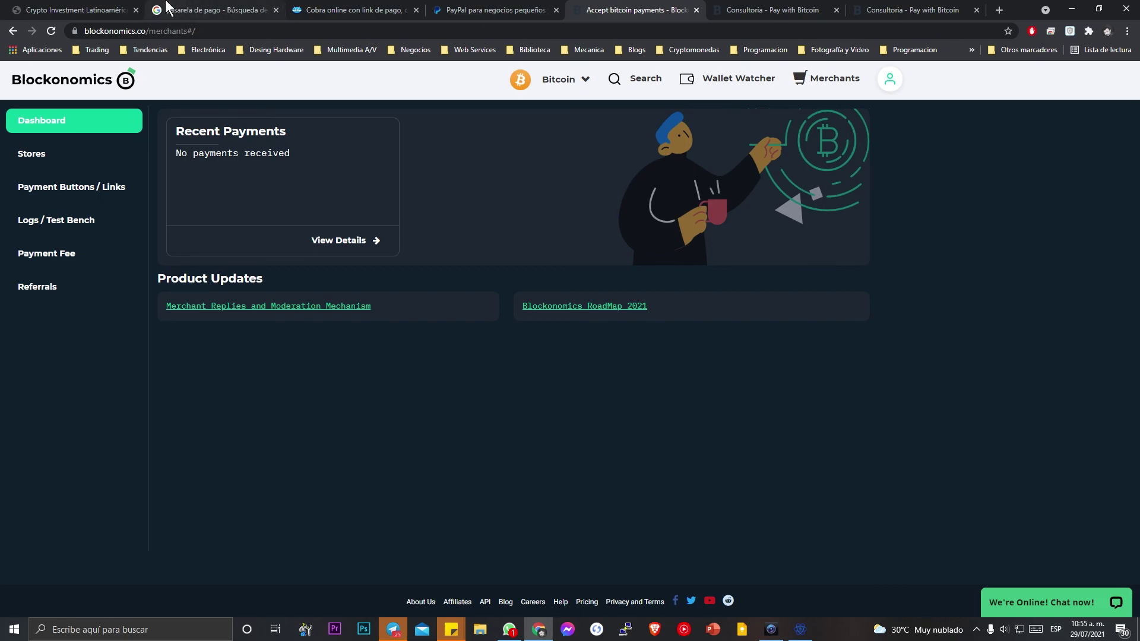
pyautogui.click(77, 10)
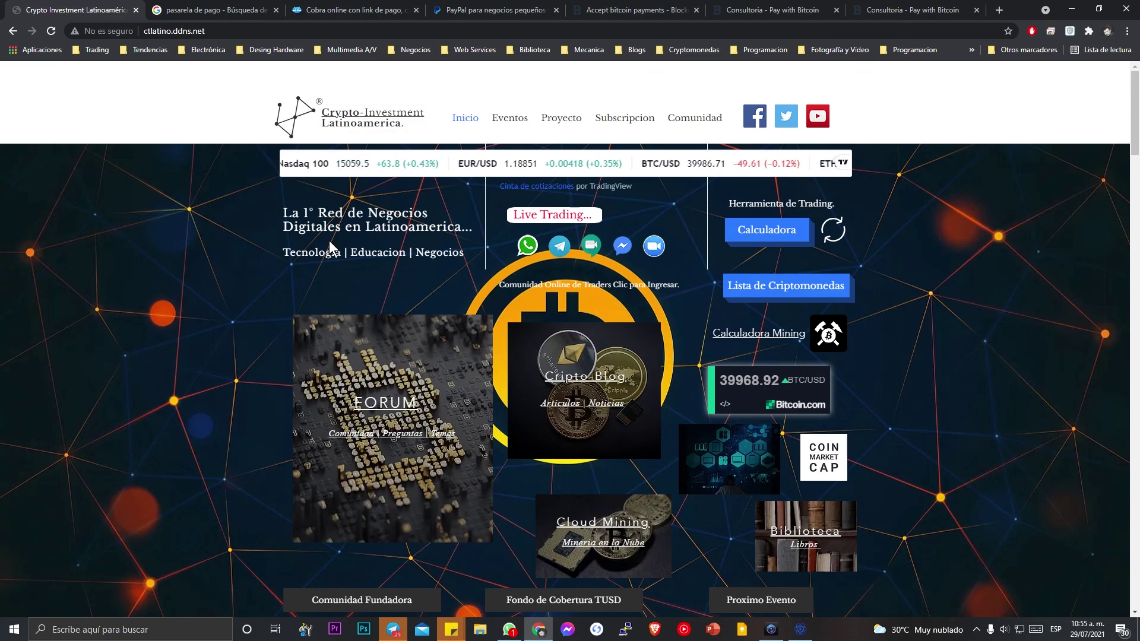